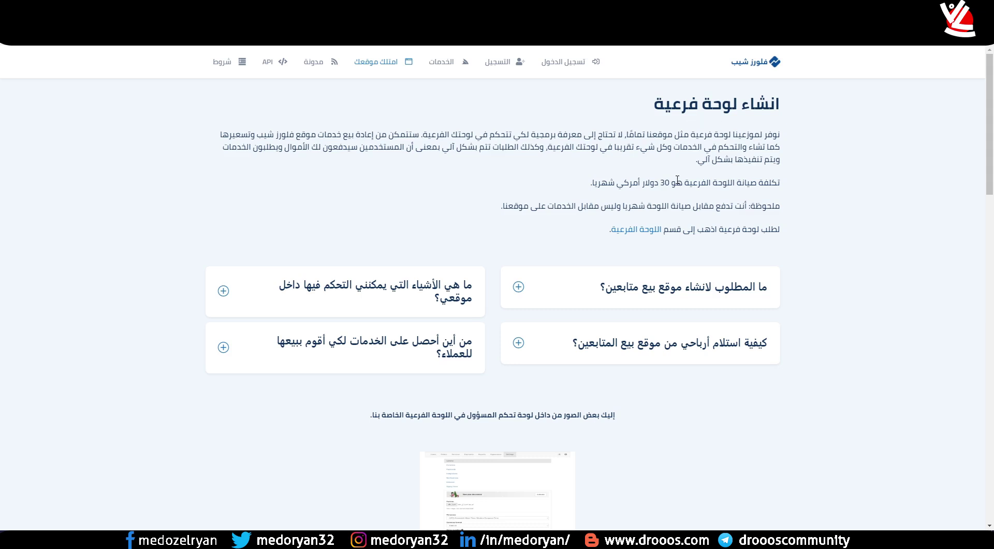
Review the child panel page's description, questions and admin panel screenshots
scroll(679, 221, down, 2)
scroll(659, 242, down, 3)
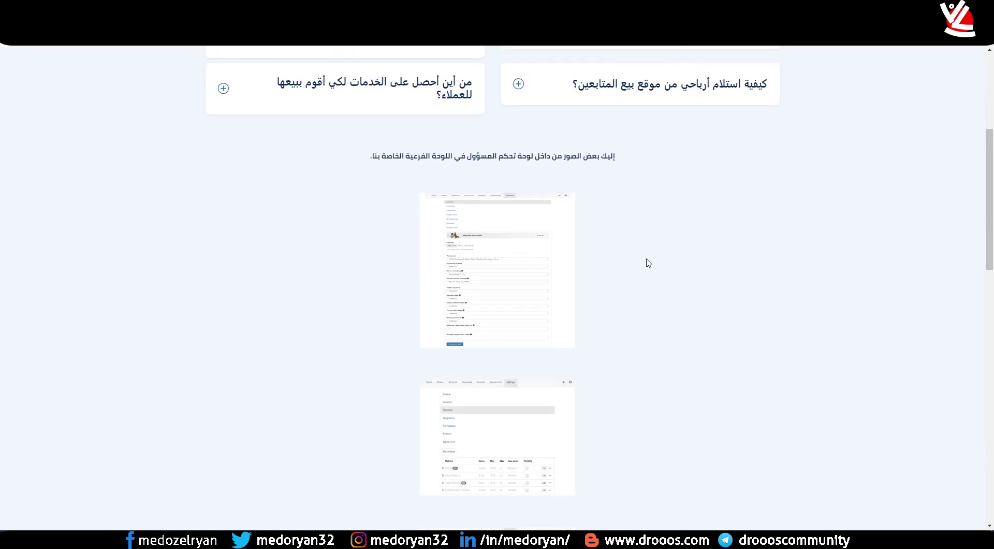
scroll(672, 260, up, 5)
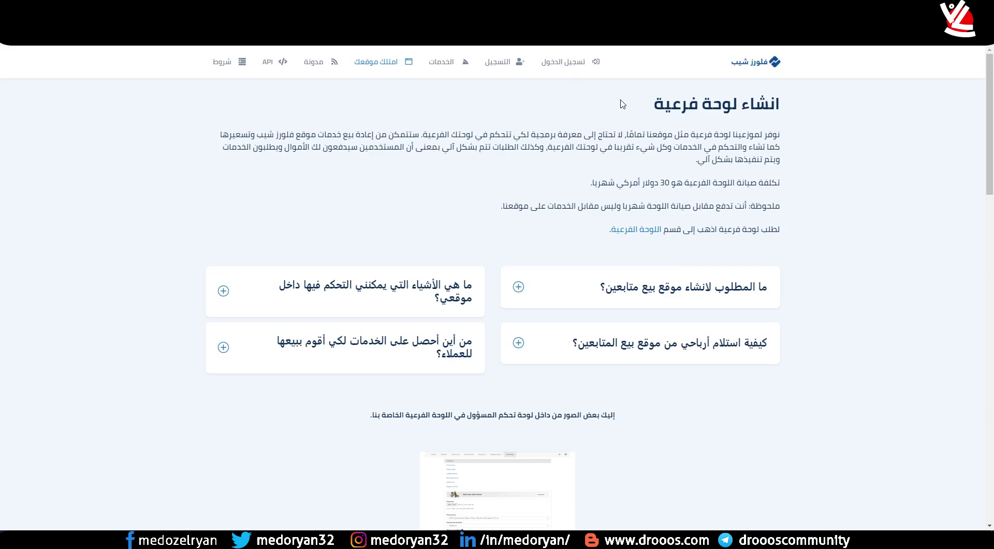
View the site's registration form and go to the login page
click(504, 62)
click(601, 137)
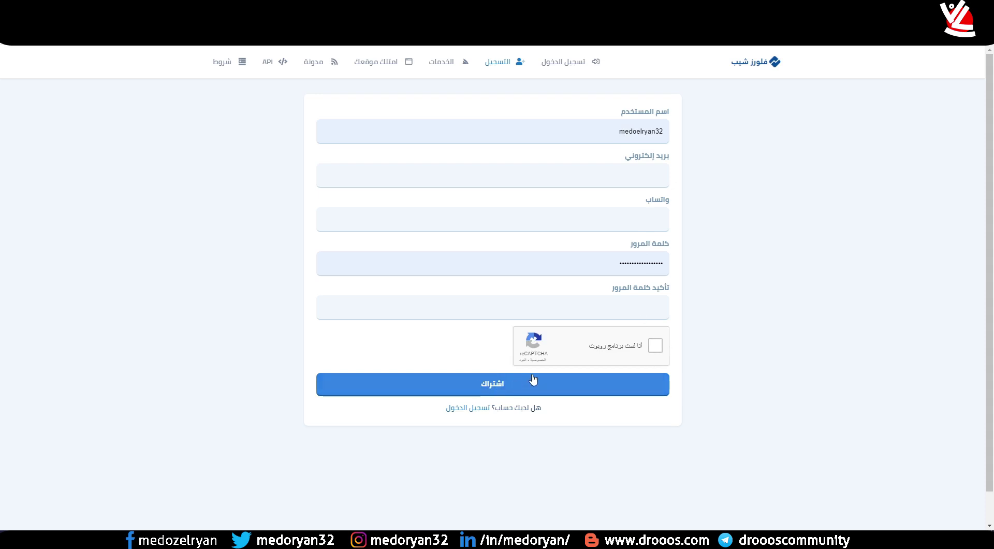
click(556, 65)
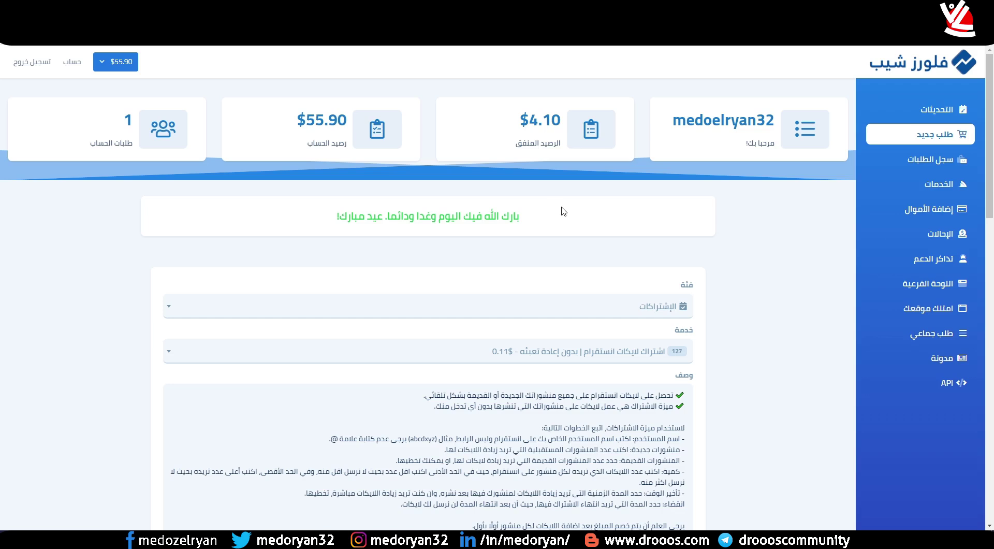
Review the payment methods and deposit limits on the add-funds page, and open the child panel order form
click(909, 217)
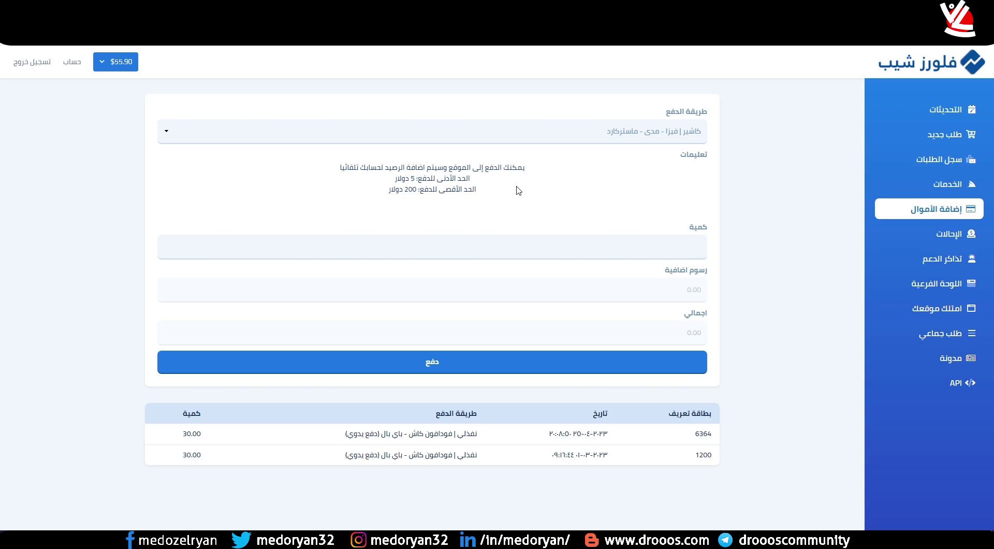
click(615, 141)
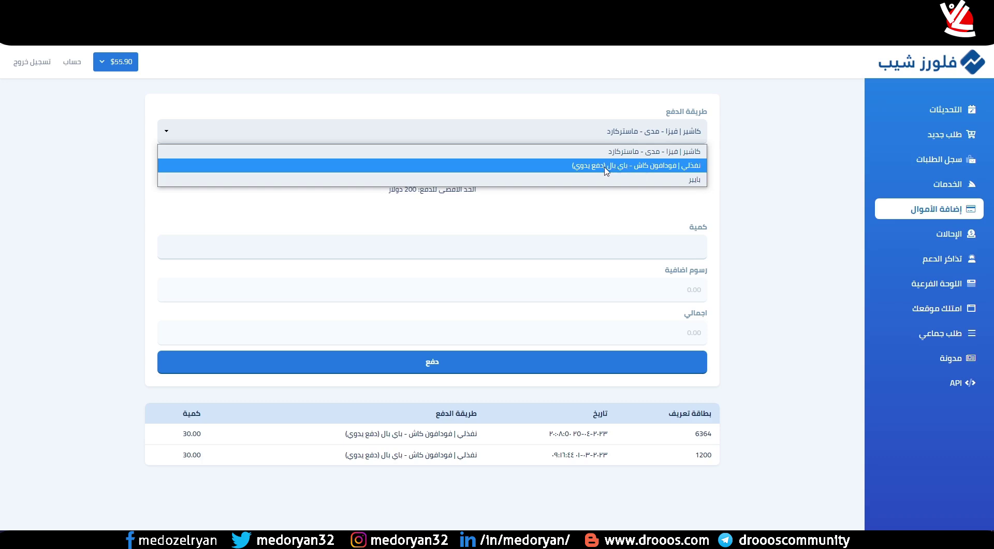
click(763, 185)
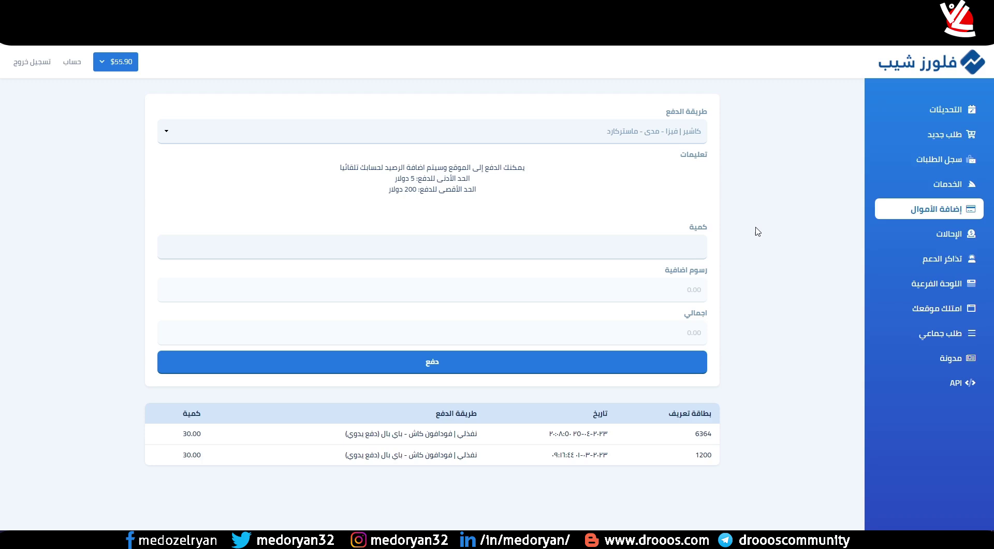
drag(456, 177, 386, 192)
click(442, 192)
click(413, 191)
click(913, 291)
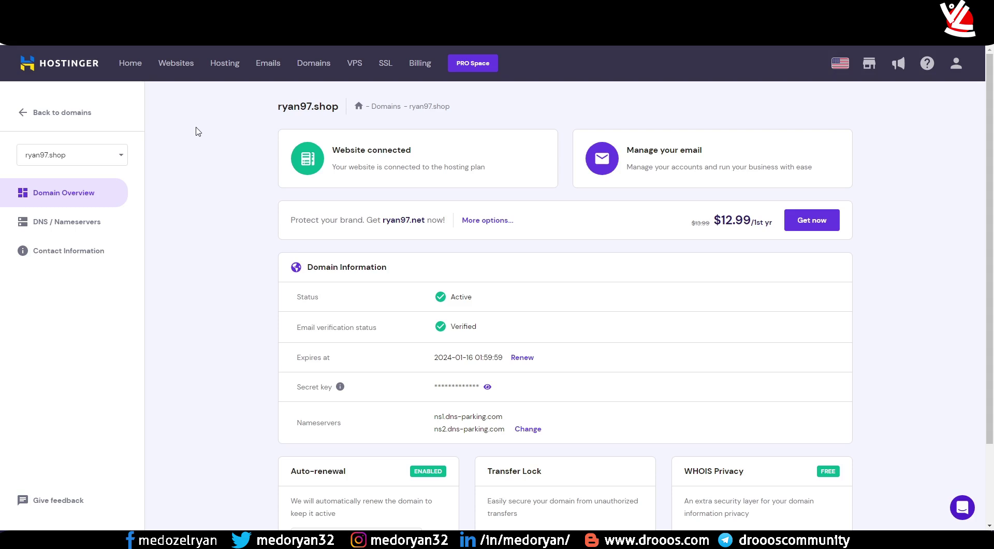
Switch to Hostinger, open ryan97.shop from the domains list and examine its nameserver information
scroll(198, 132, down, 3)
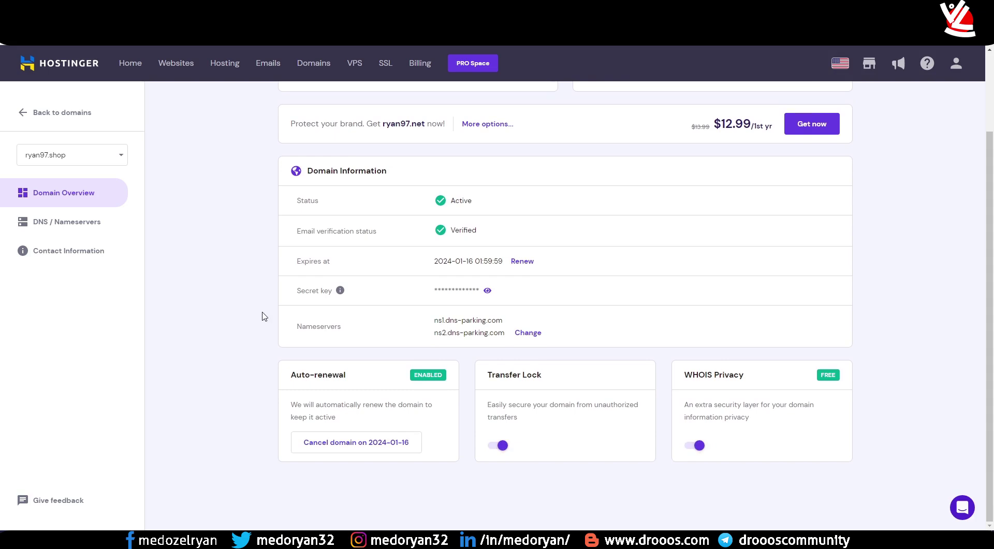
scroll(265, 316, up, 3)
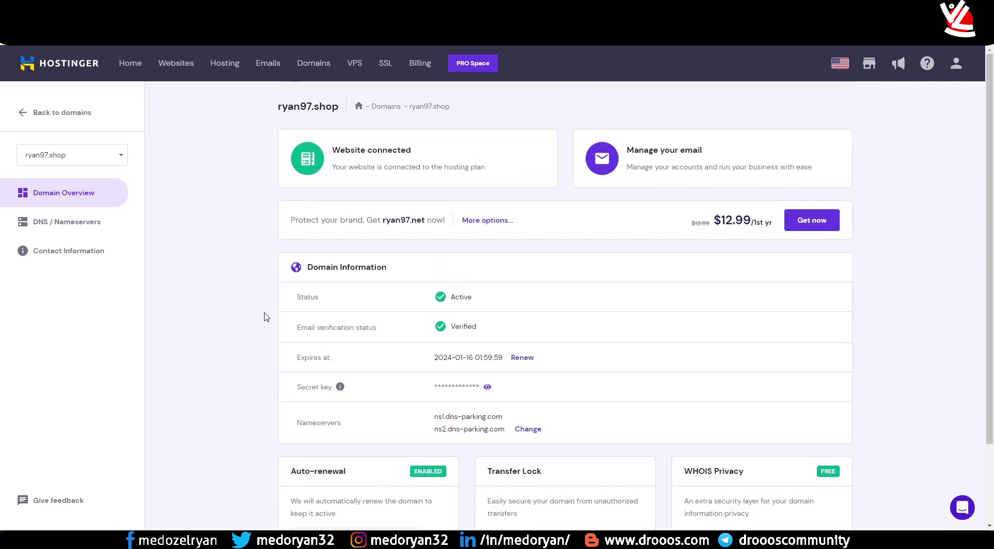
click(73, 65)
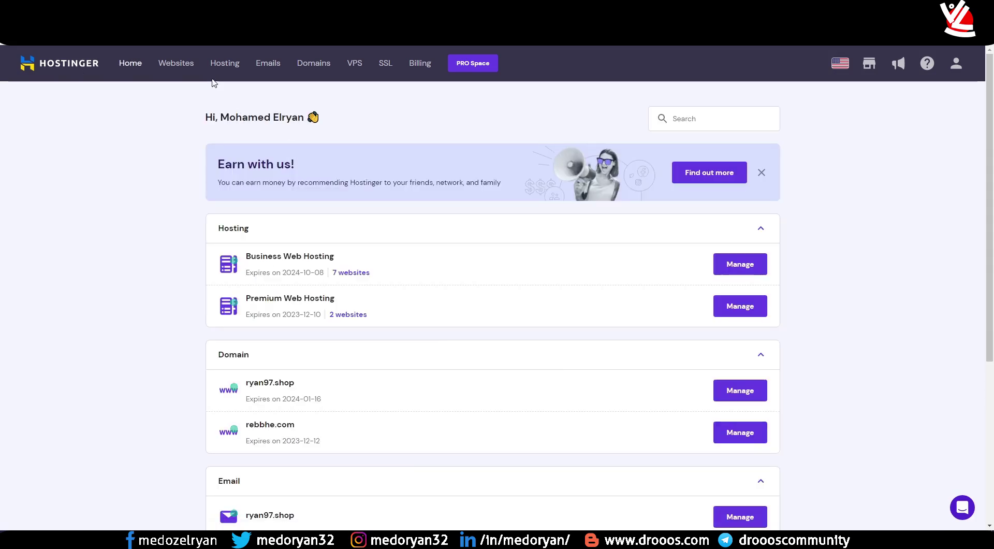
click(308, 70)
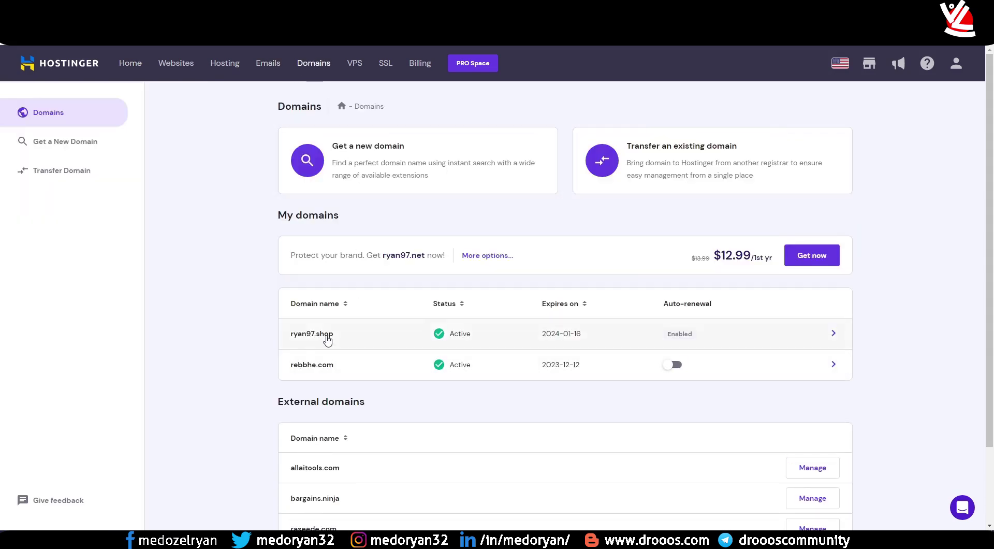
click(327, 337)
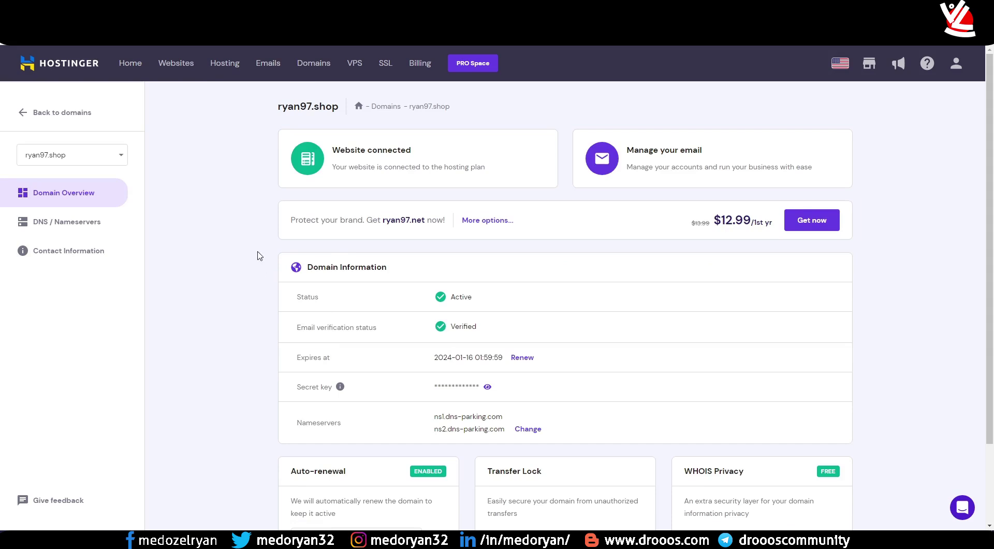
scroll(295, 356, down, 2)
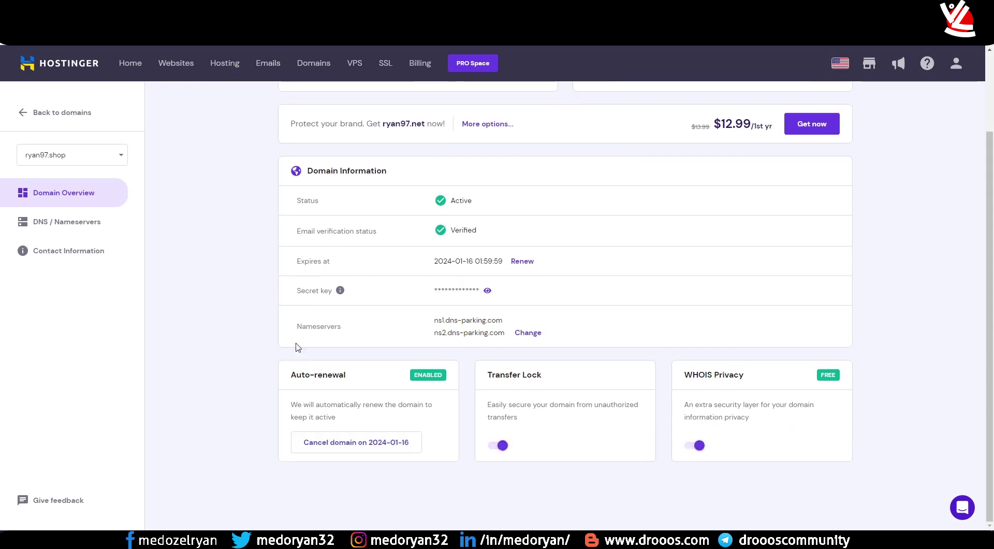
drag(297, 328, 342, 327)
click(321, 329)
click(306, 326)
scroll(307, 325, up, 2)
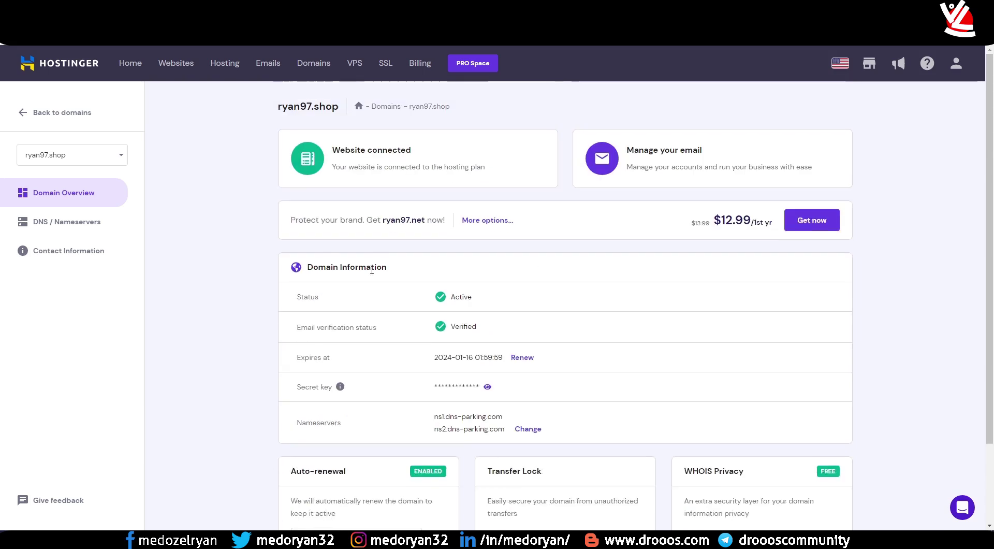
Copy the domain name ryan97.shop from Hostinger into the domain field of the child panel order form
drag(339, 106, 278, 107)
key(ctrl+c)
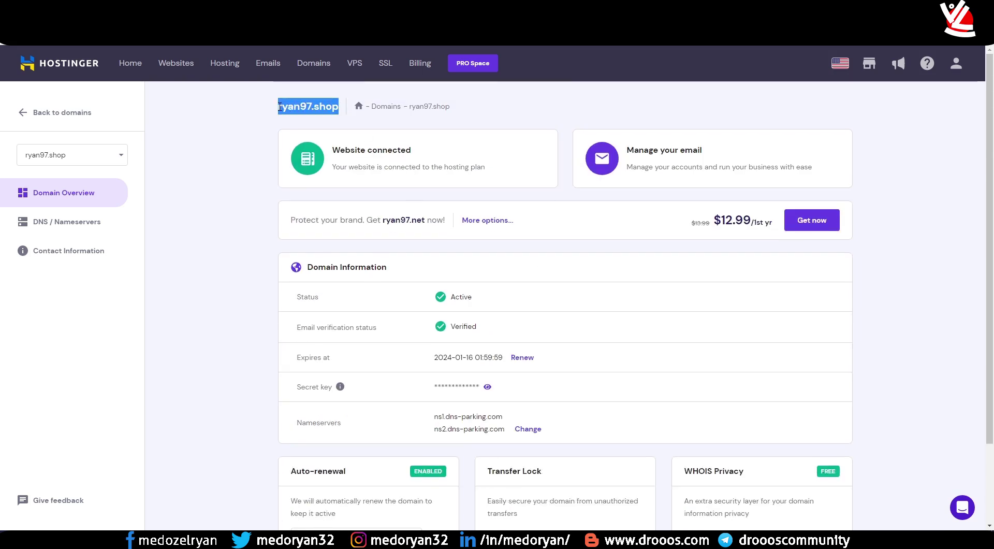
scroll(564, 305, down, 1)
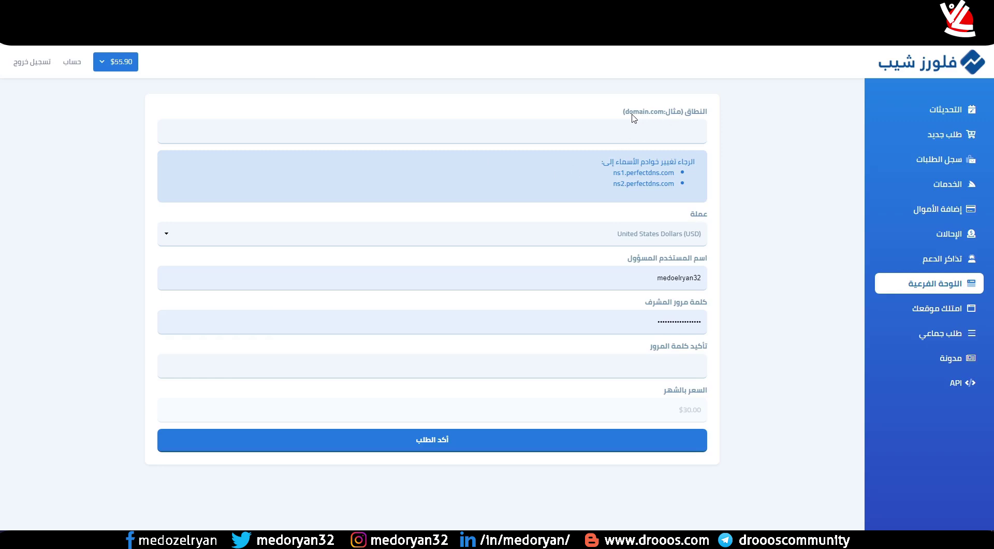
click(646, 131)
key(ctrl+v)
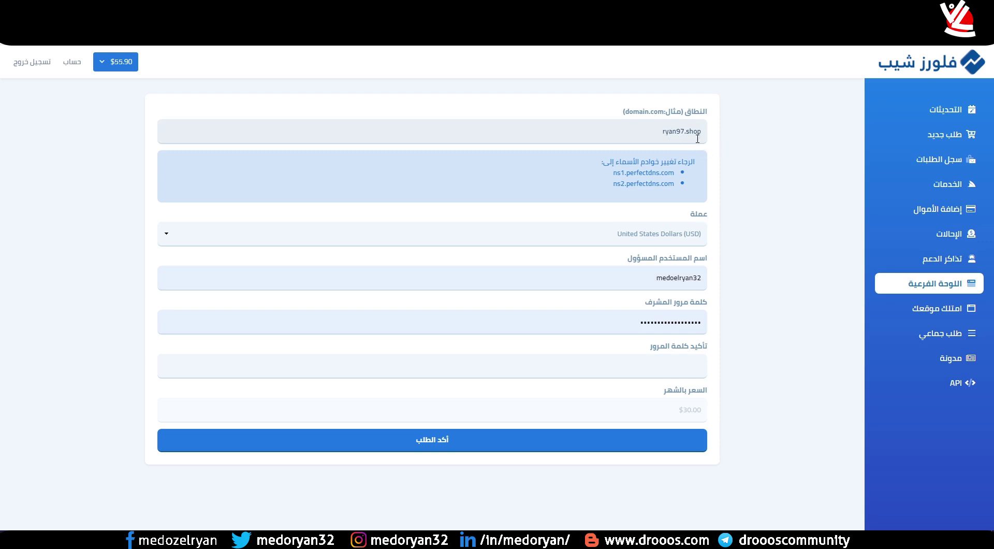
Copy ns1.perfectdns.com from the order form and set it as the first nameserver of ryan97.shop in Hostinger
drag(613, 173, 674, 176)
key(ctrl+c)
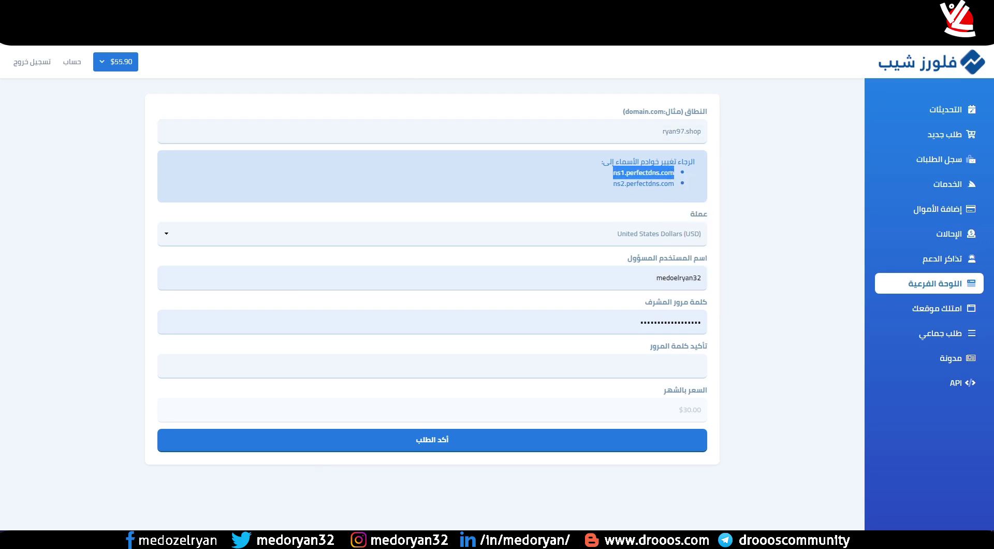
key(alt+Tab)
scroll(372, 293, down, 1)
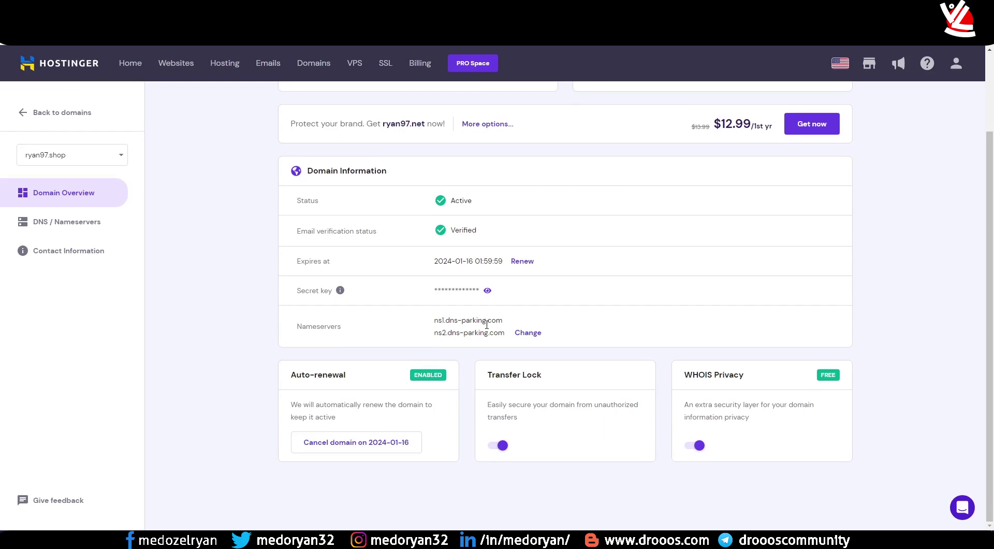
click(527, 335)
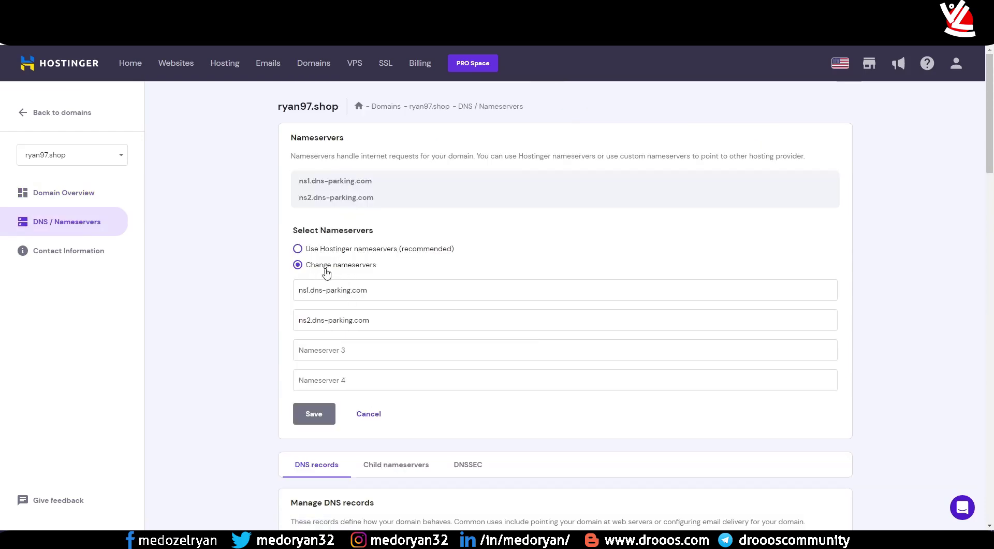
triple_click(354, 291)
key(ctrl+v)
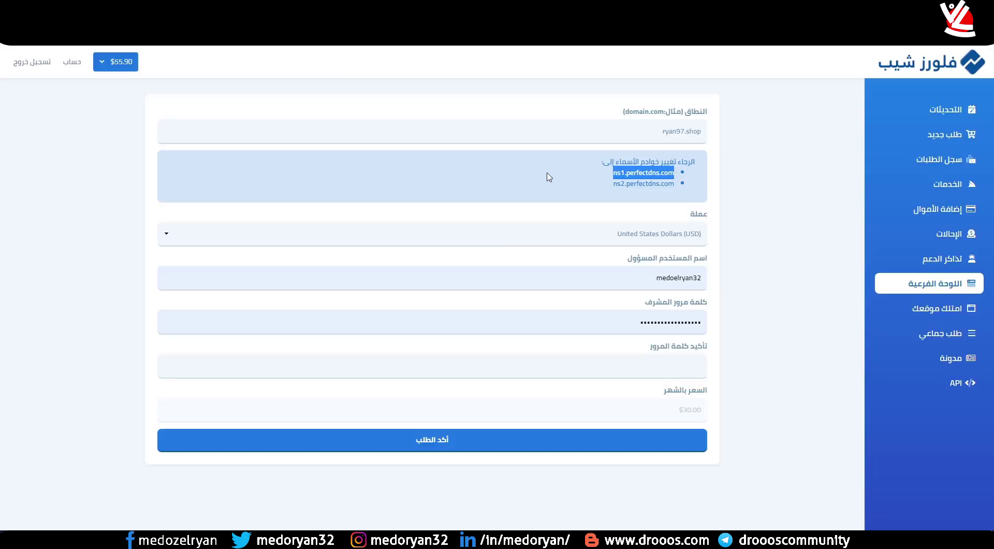
Copy ns2.perfectdns.com from the order form into the domain's second nameserver in Hostinger and save the nameserver change
drag(602, 189, 675, 184)
right_click(675, 185)
click(688, 191)
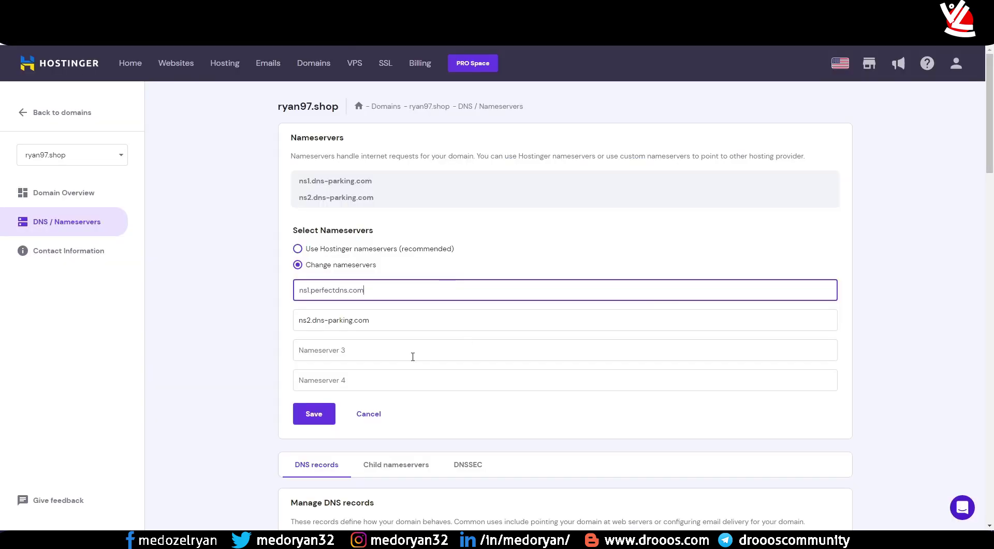
triple_click(331, 320)
key(ctrl+v)
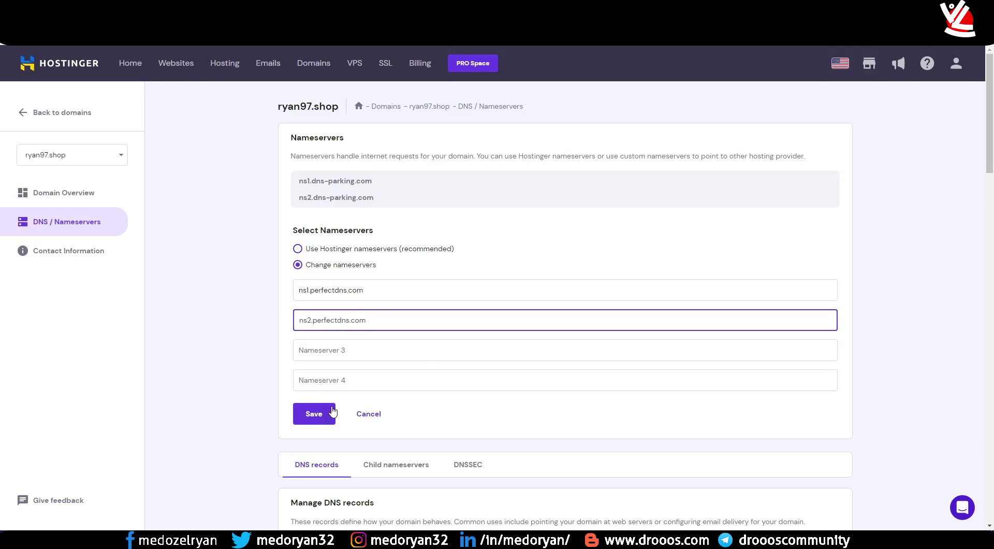
click(321, 416)
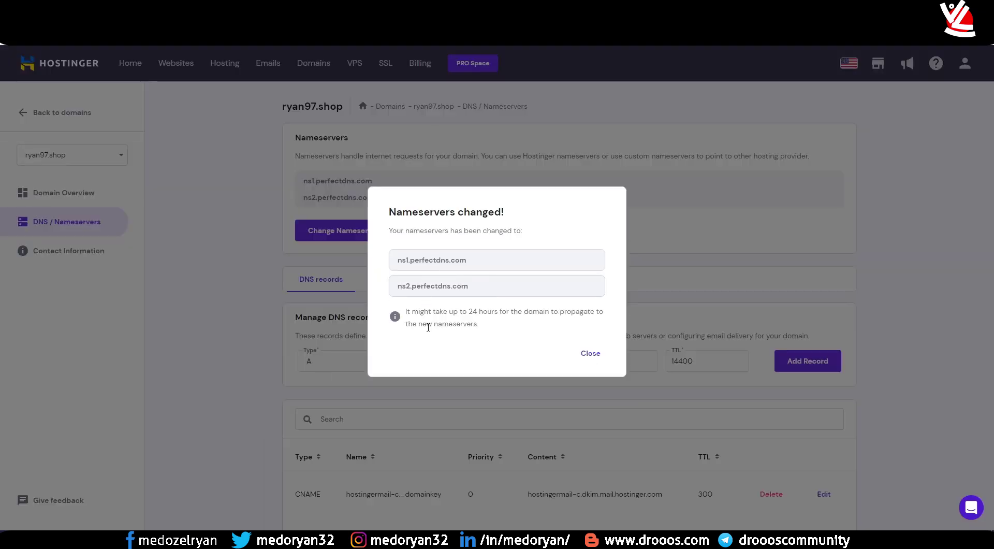
click(590, 353)
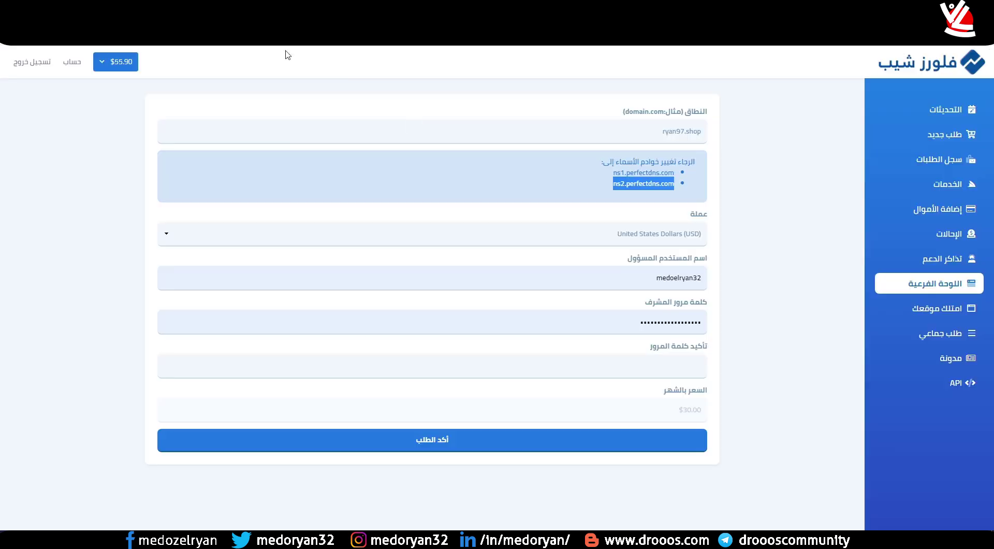
Choose United States Dollars (USD) as the currency in the child panel order form
click(736, 242)
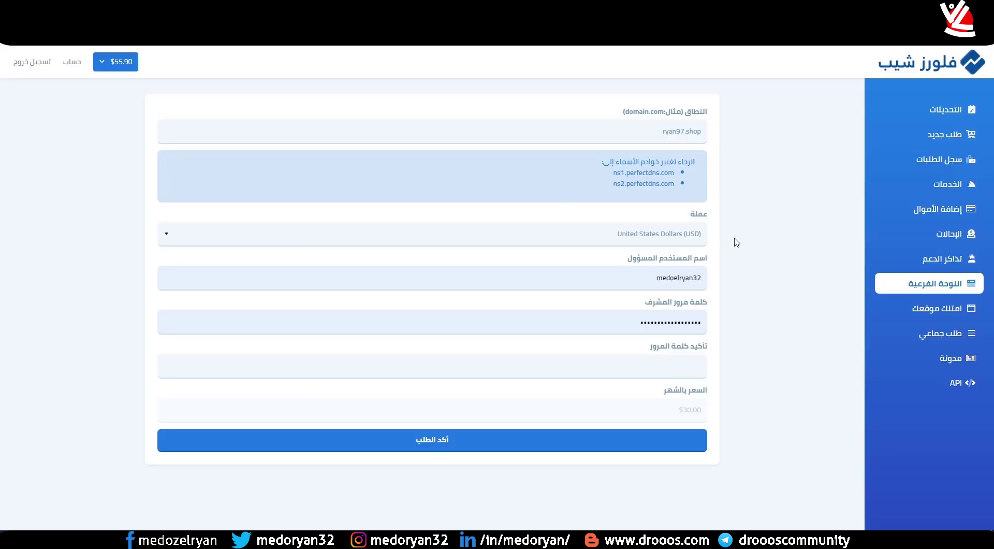
click(678, 239)
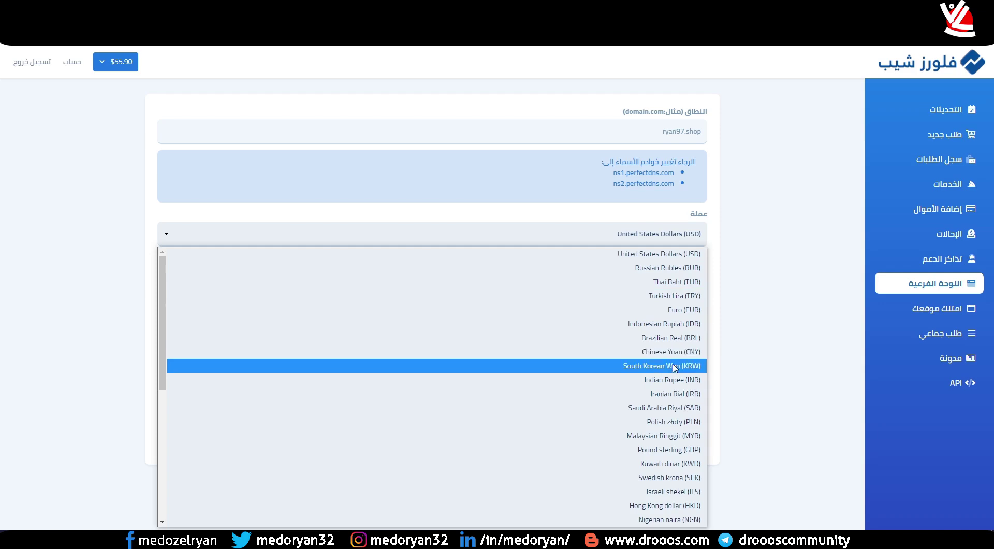
click(659, 257)
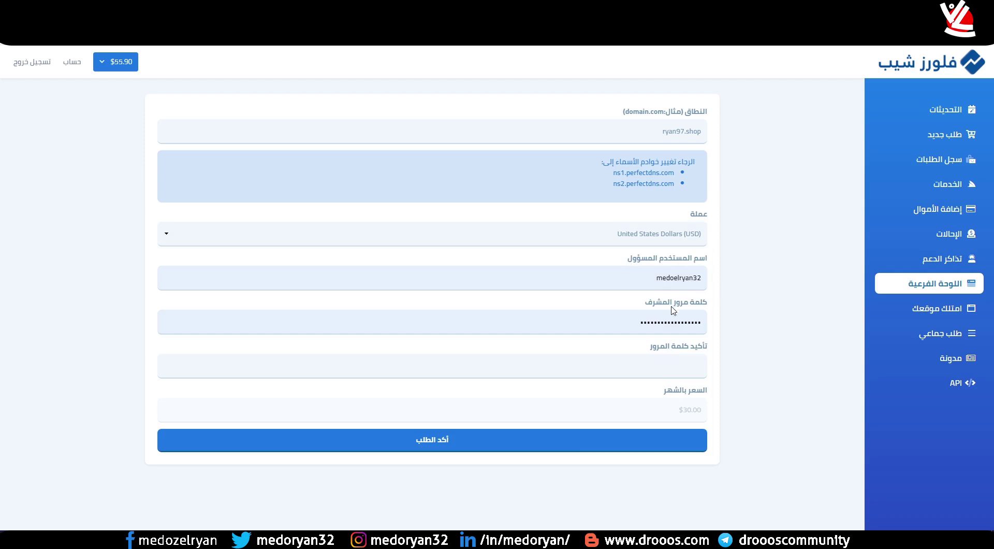
Fill in the admin password confirmation and submit the child panel order
click(672, 366)
key(ctrl+v)
click(490, 446)
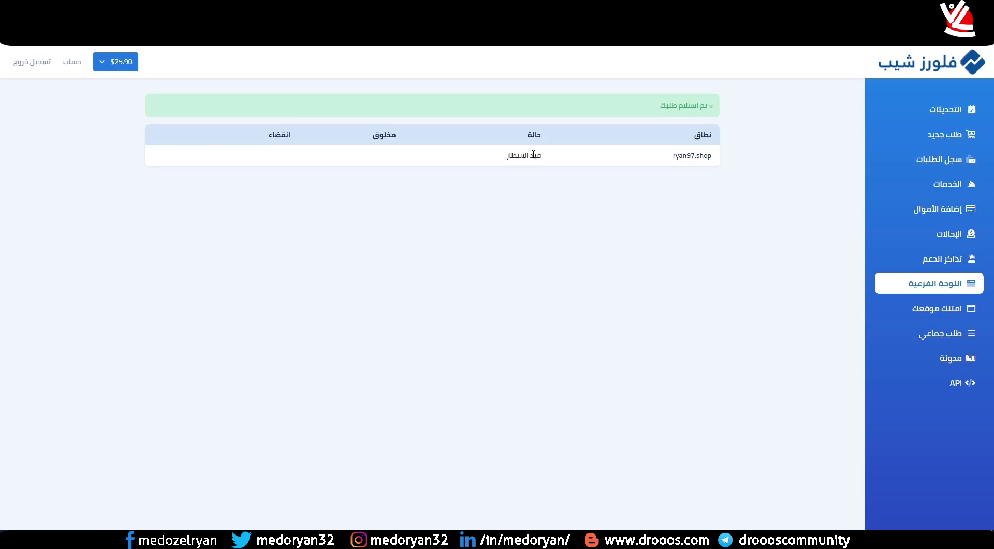
Check the status of the ryan97.shop child panel order and reload the page
drag(543, 156, 499, 159)
click(534, 155)
key(F5)
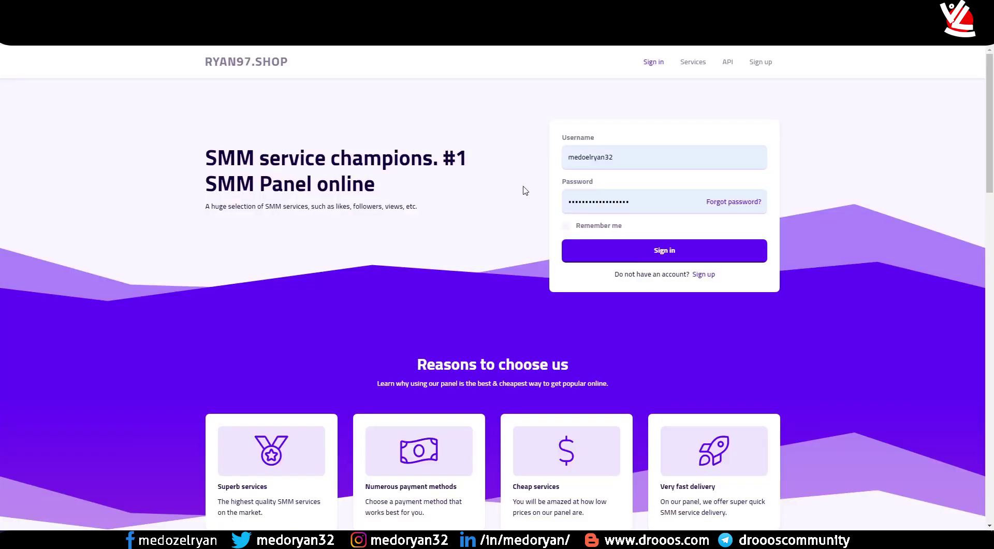
Look through the new ryan97.shop homepage from top to bottom and return to the child panel orders list
scroll(658, 284, down, 14)
scroll(641, 297, down, 7)
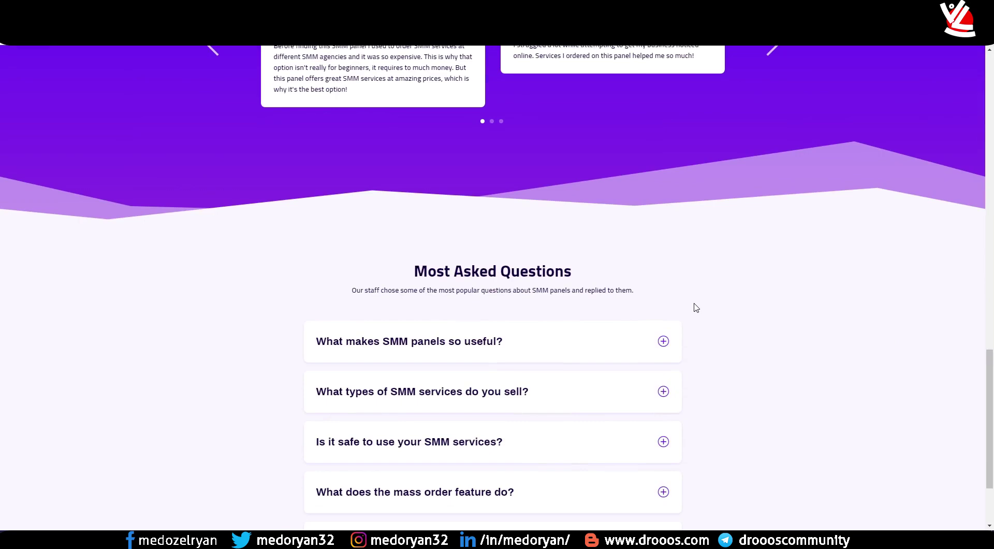
scroll(694, 306, up, 20)
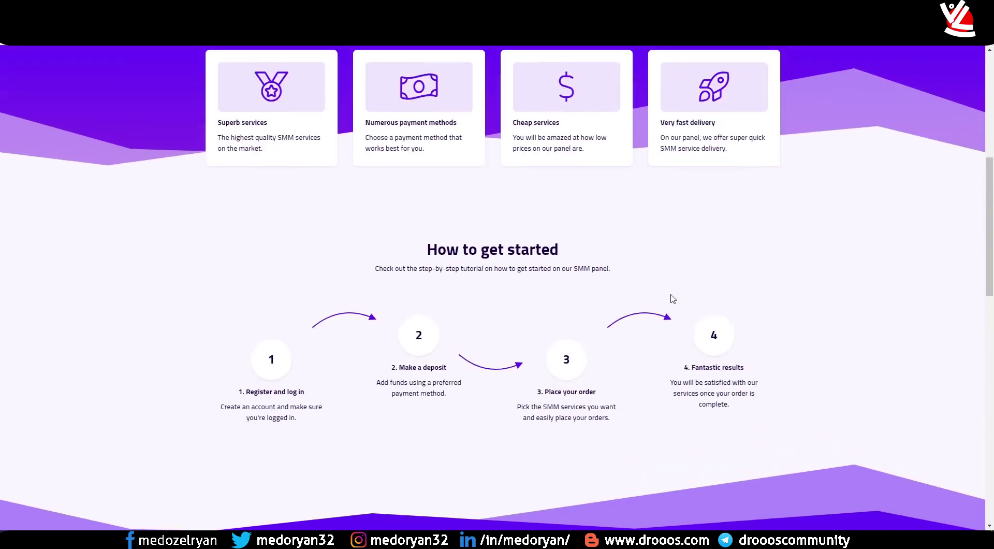
scroll(651, 295, up, 1)
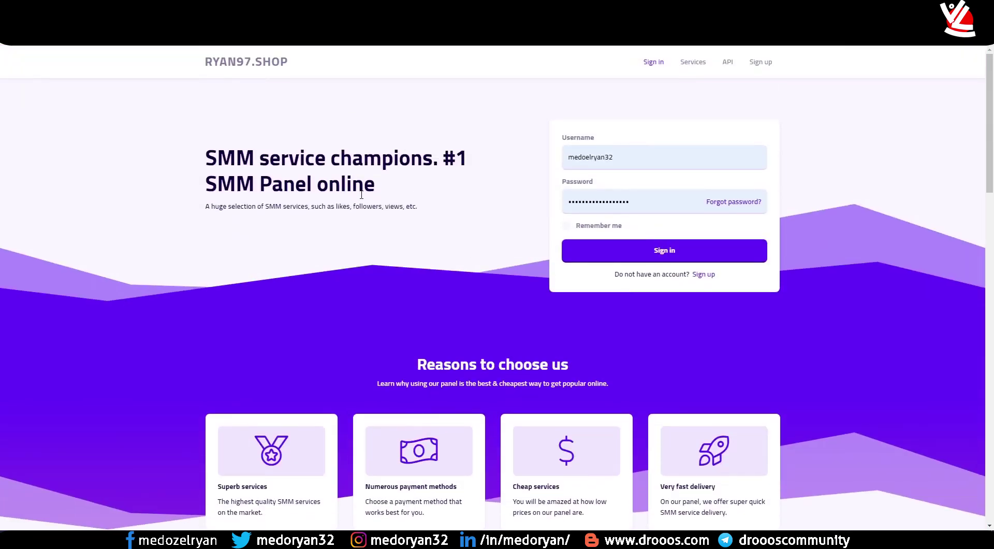
key(ctrl+Tab)
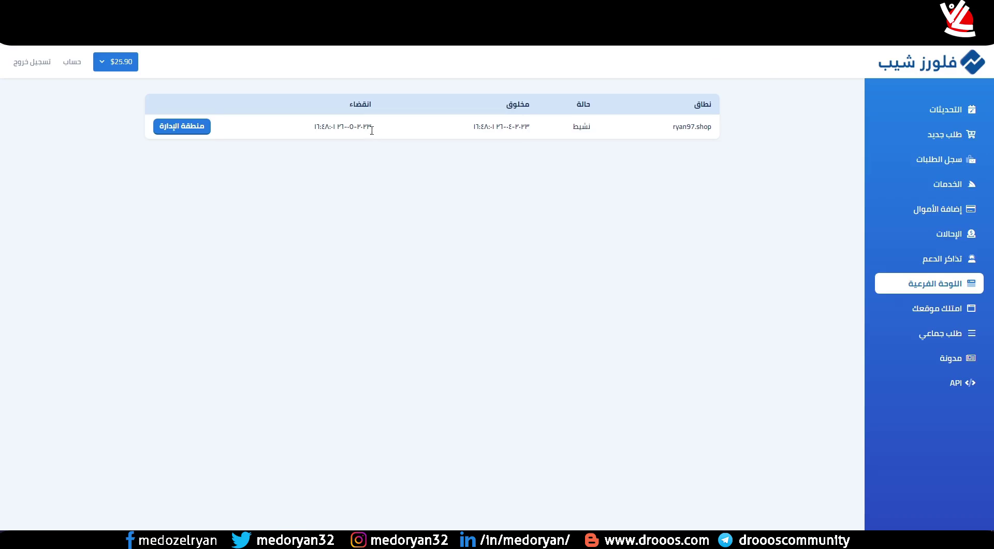
Open the ryan97.shop child panel's admin area in a new browser tab and switch to it
right_click(201, 130)
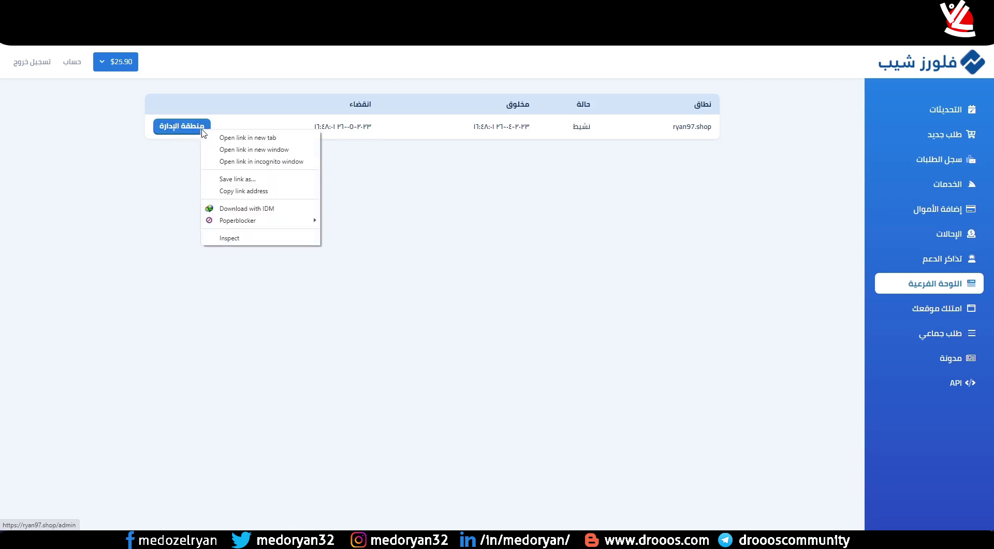
click(232, 138)
key(ctrl+Tab)
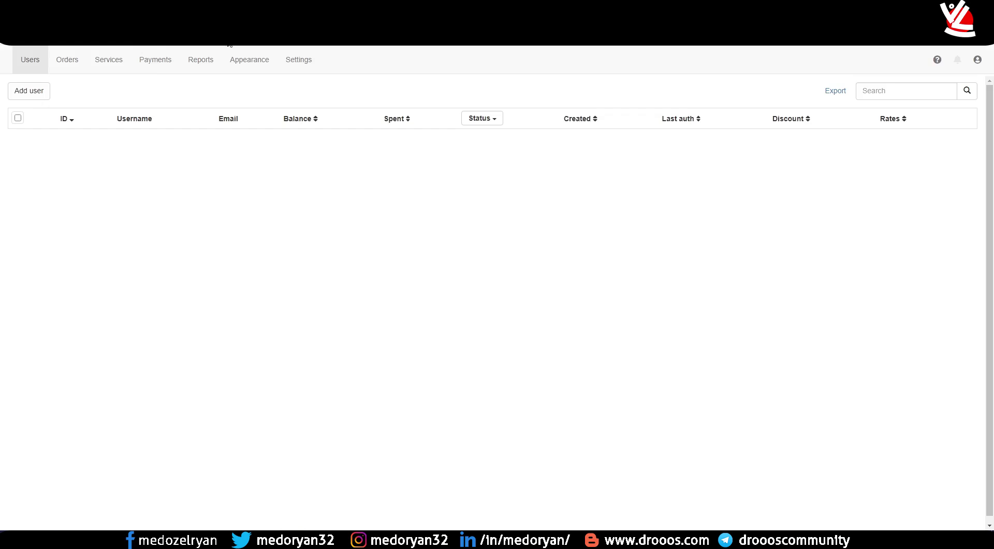
key(ctrl+shift+Tab)
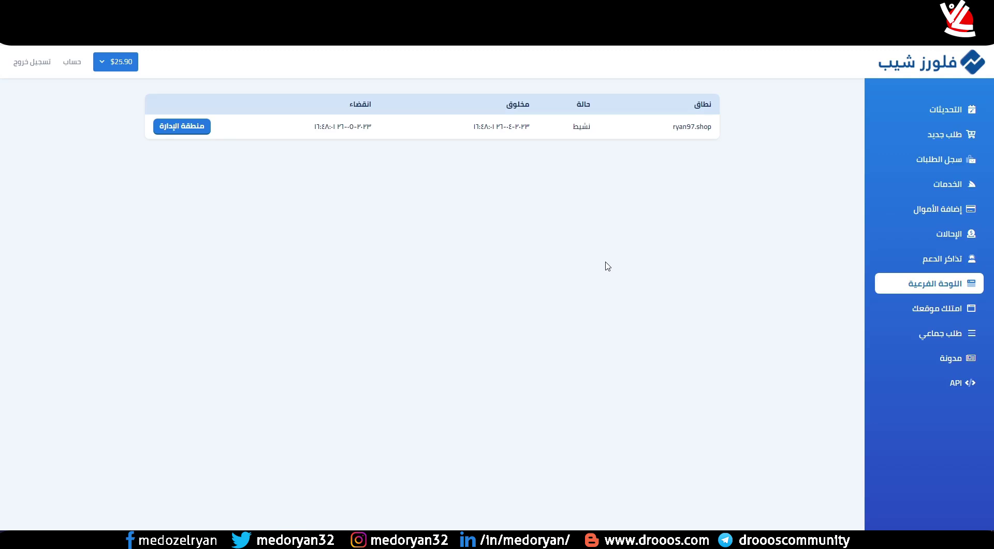
key(ctrl+Tab)
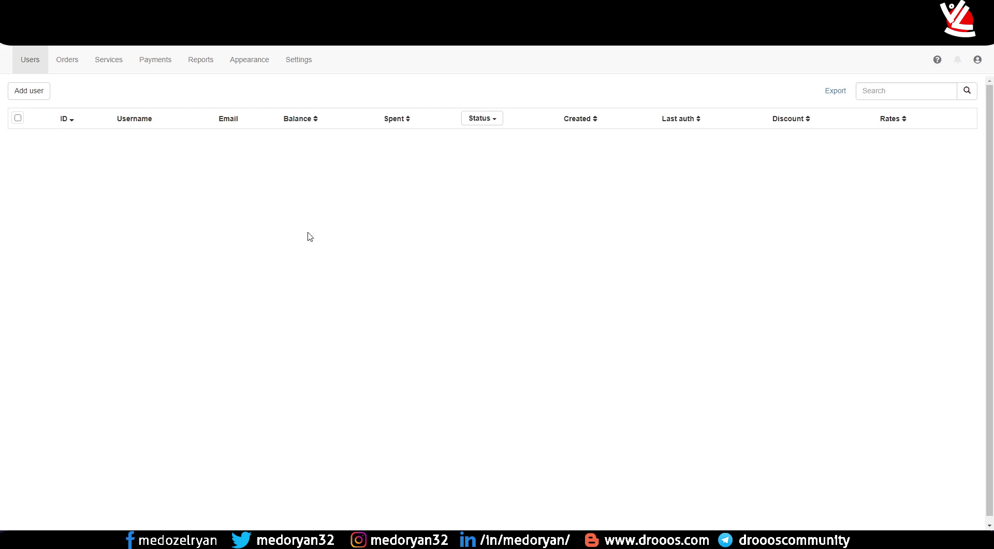
Look over the admin panel's Users, Orders and Services pages, including the form for adding a user
click(47, 92)
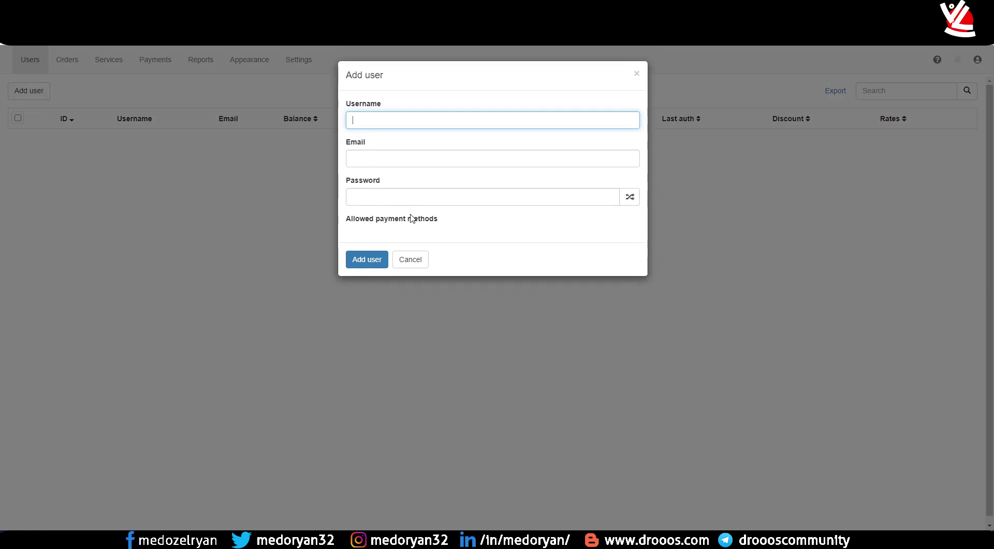
click(414, 263)
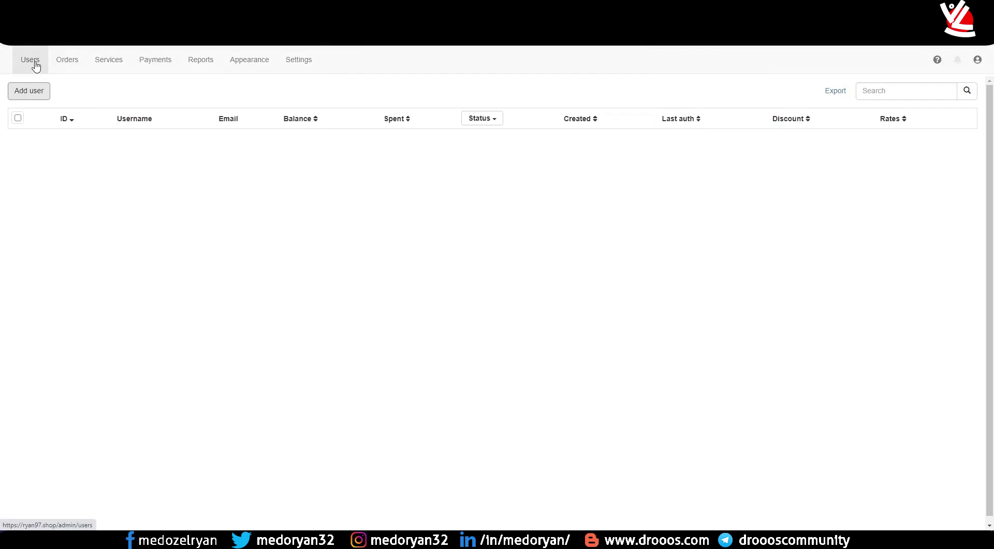
click(65, 67)
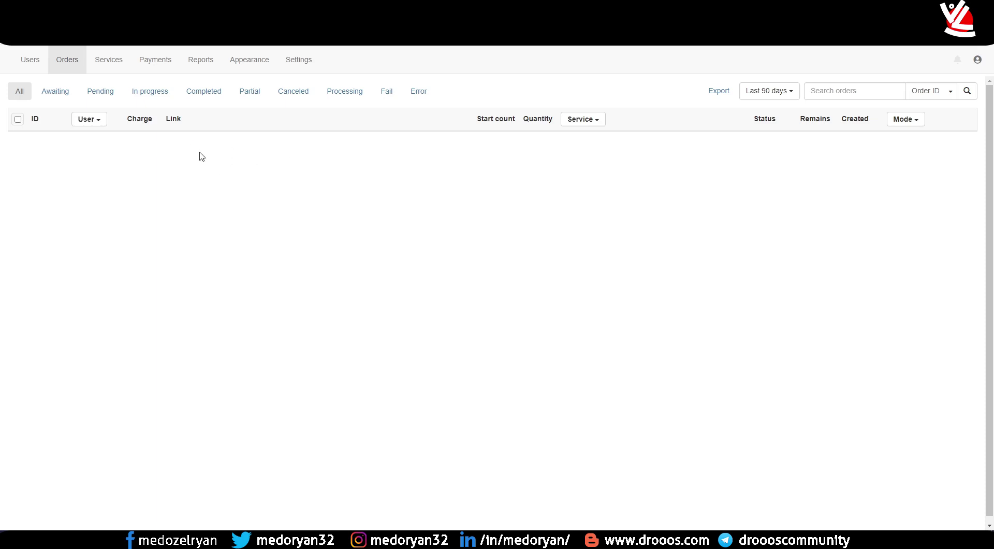
click(104, 69)
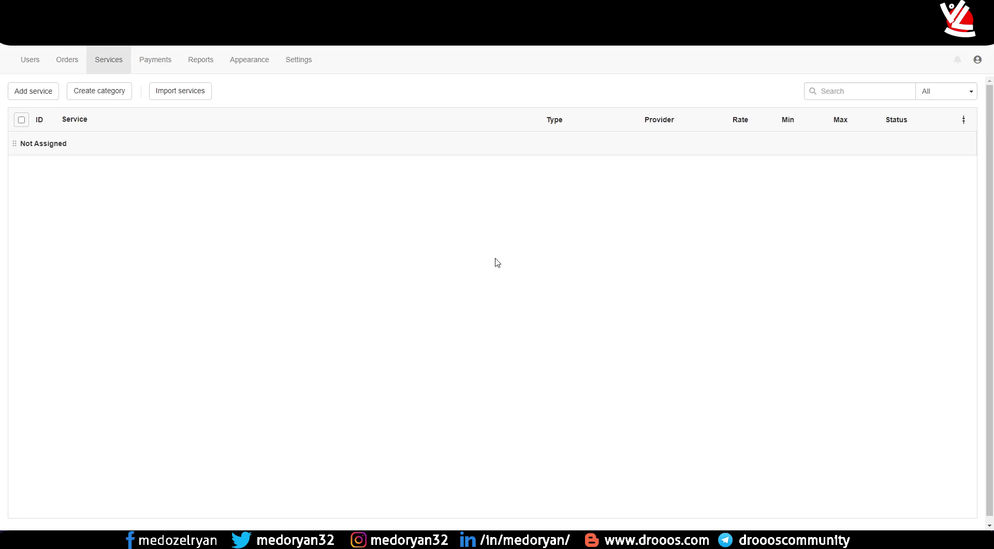
key(ctrl+Tab)
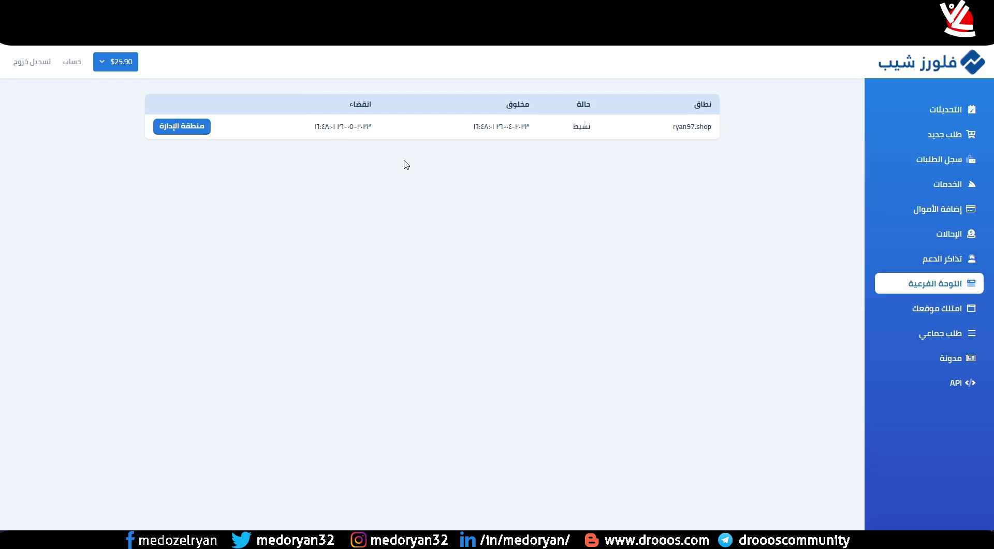
key(ctrl+Tab)
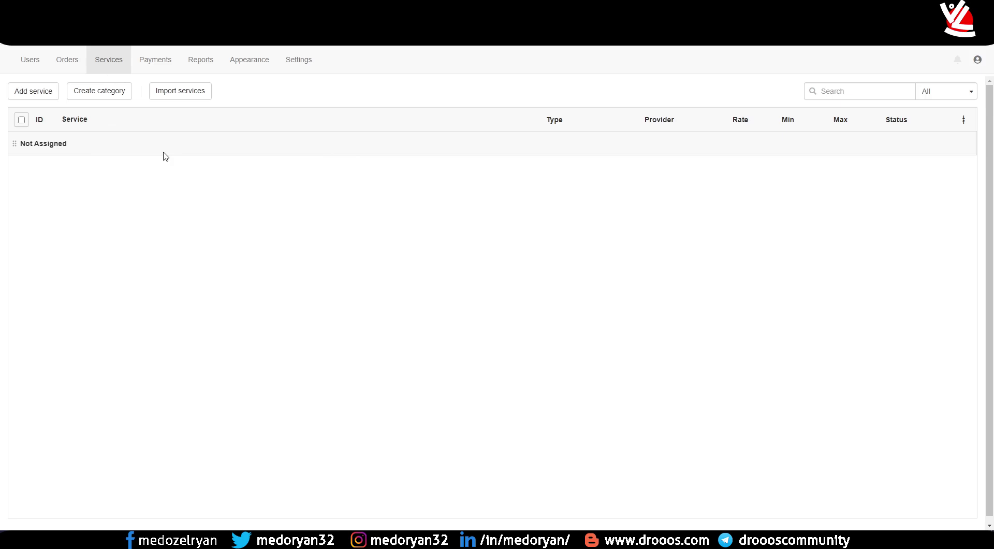
Examine the Payments page and the fields of the add payment form, then close the form without adding a payment
click(166, 64)
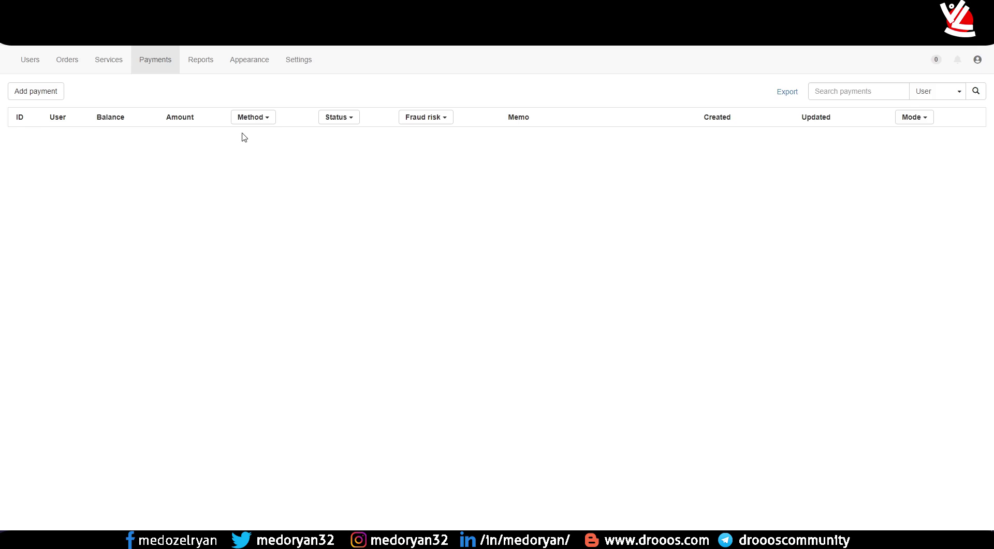
click(54, 92)
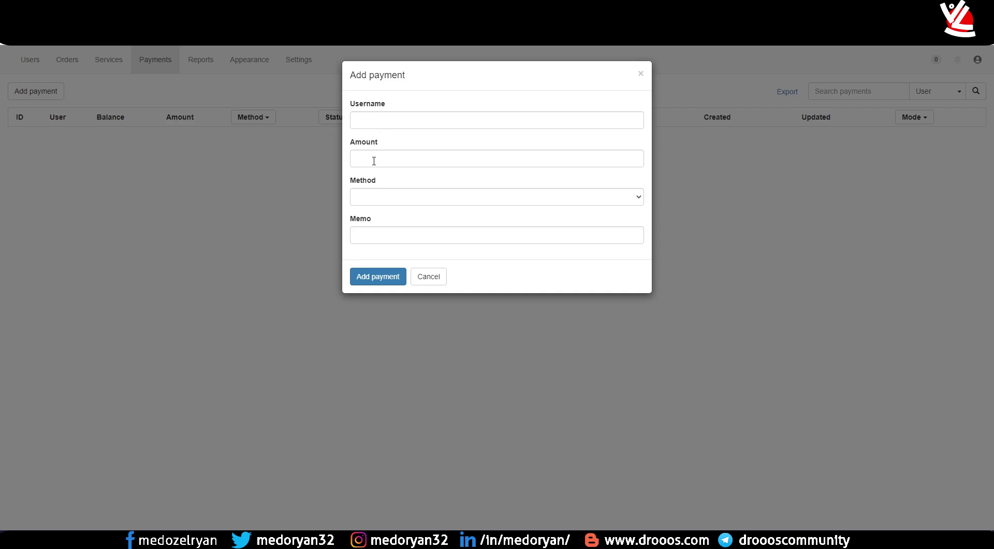
click(396, 196)
click(396, 195)
click(383, 205)
click(392, 236)
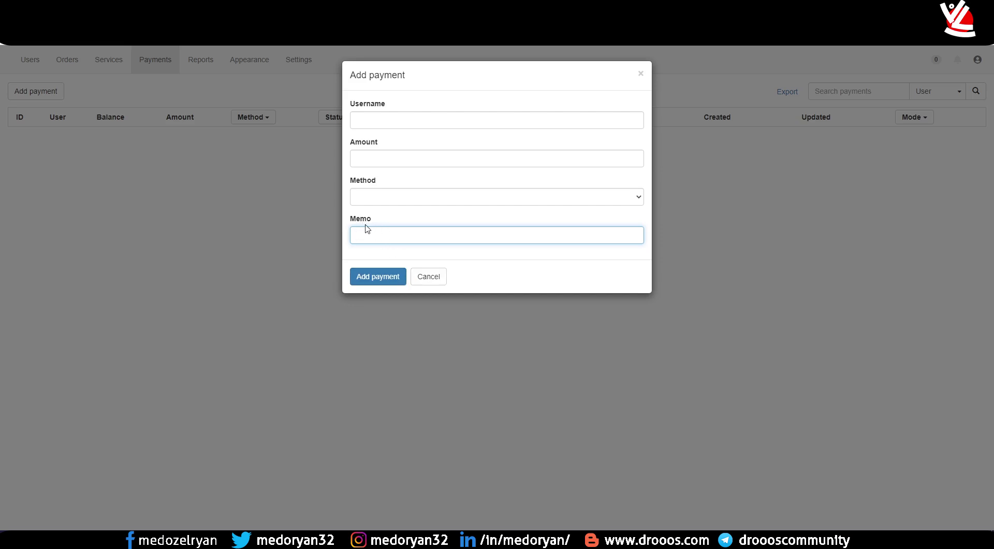
click(403, 278)
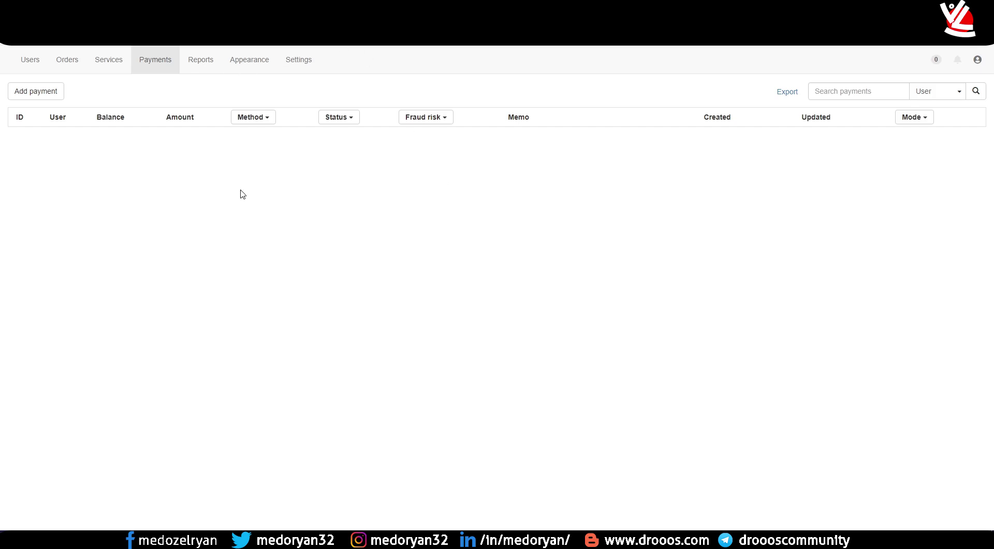
Examine the 2023 payments report by day and month, then view the profits, tickets and orders reports
click(206, 75)
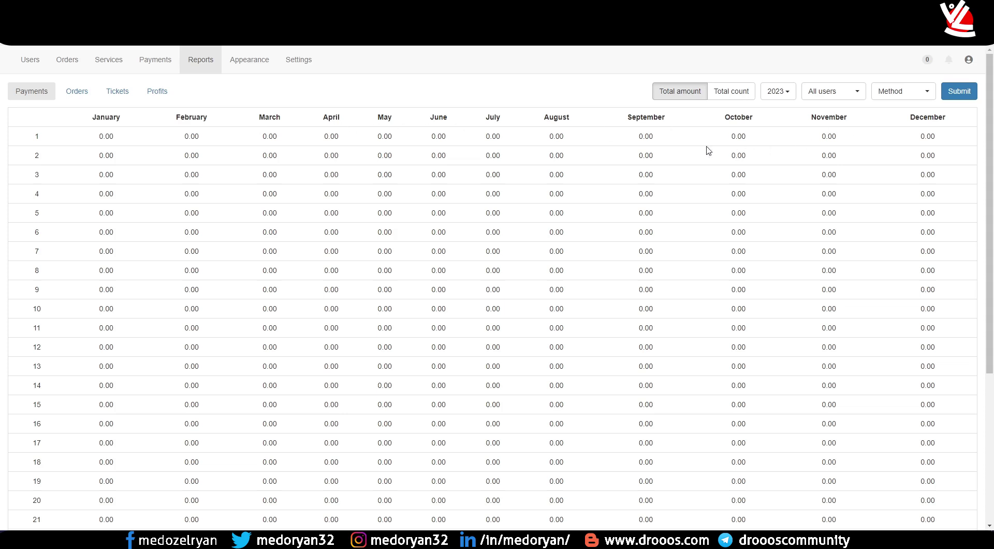
scroll(123, 168, down, 4)
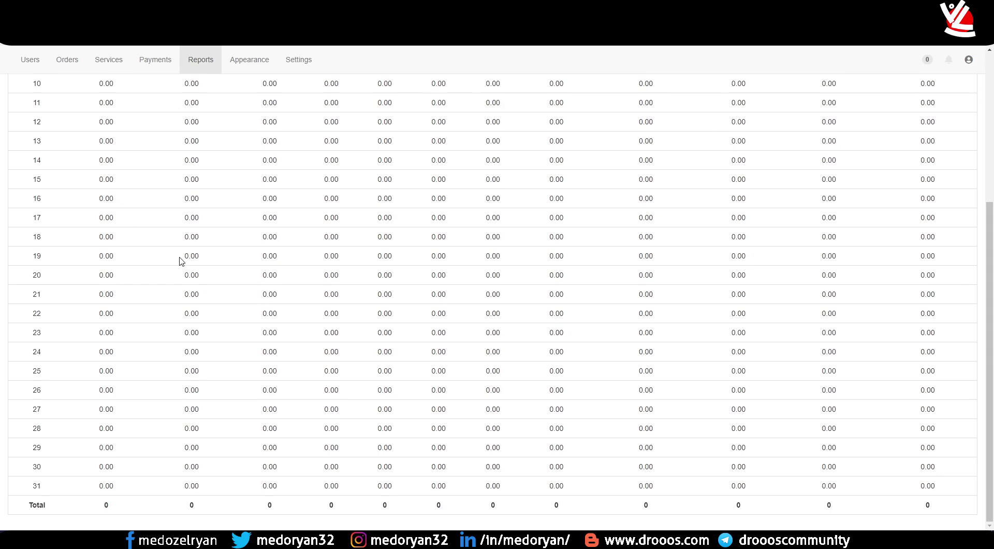
scroll(227, 265, up, 4)
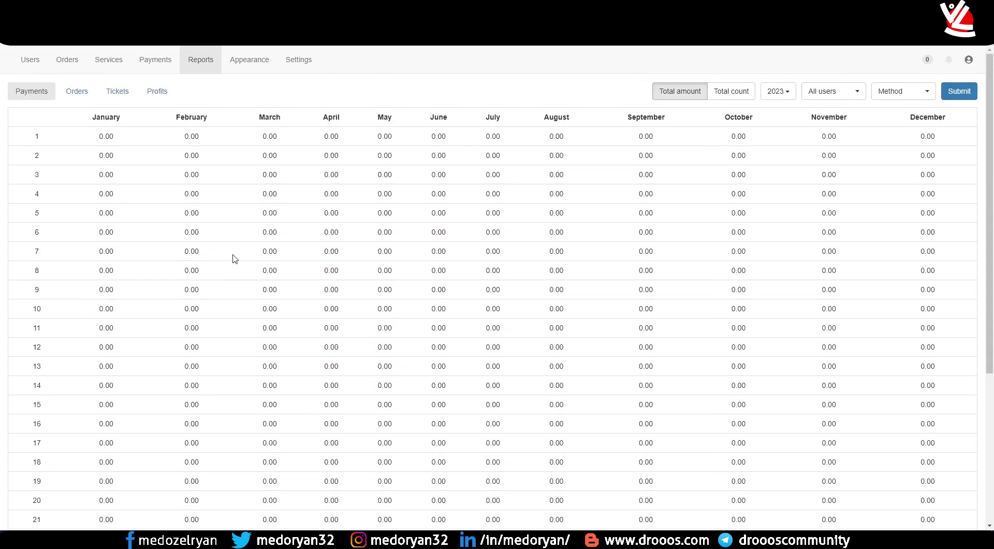
click(155, 97)
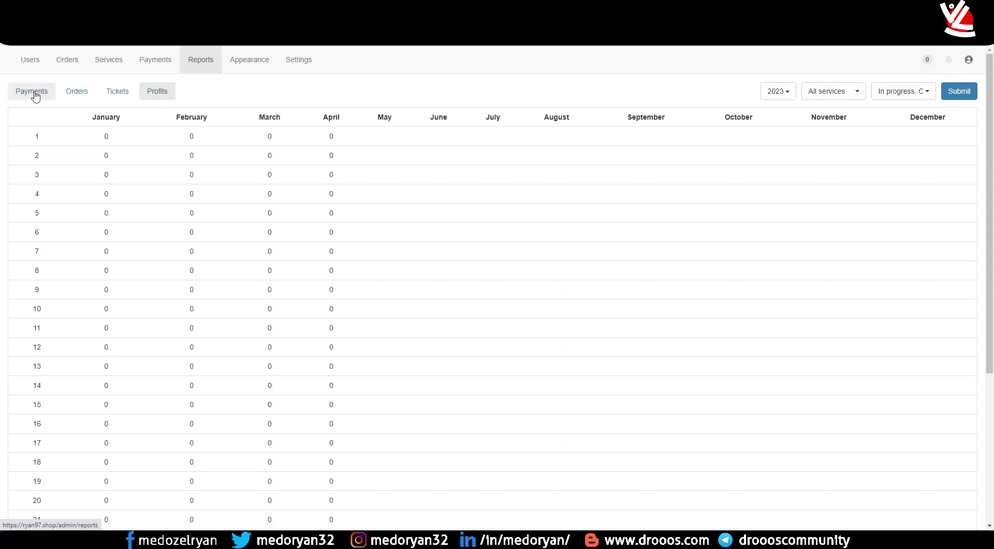
click(130, 94)
click(82, 95)
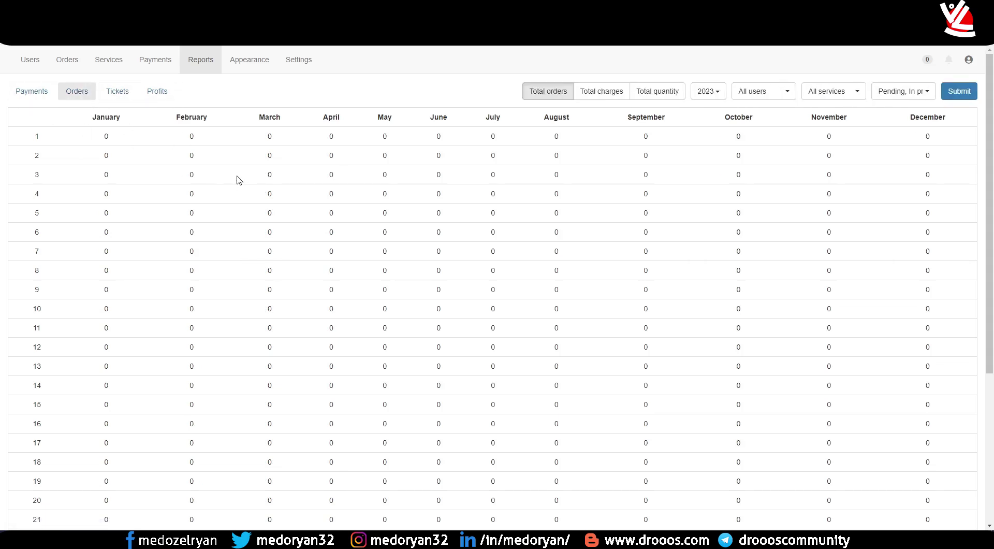
Activate the Eternity theme for the panel
click(243, 75)
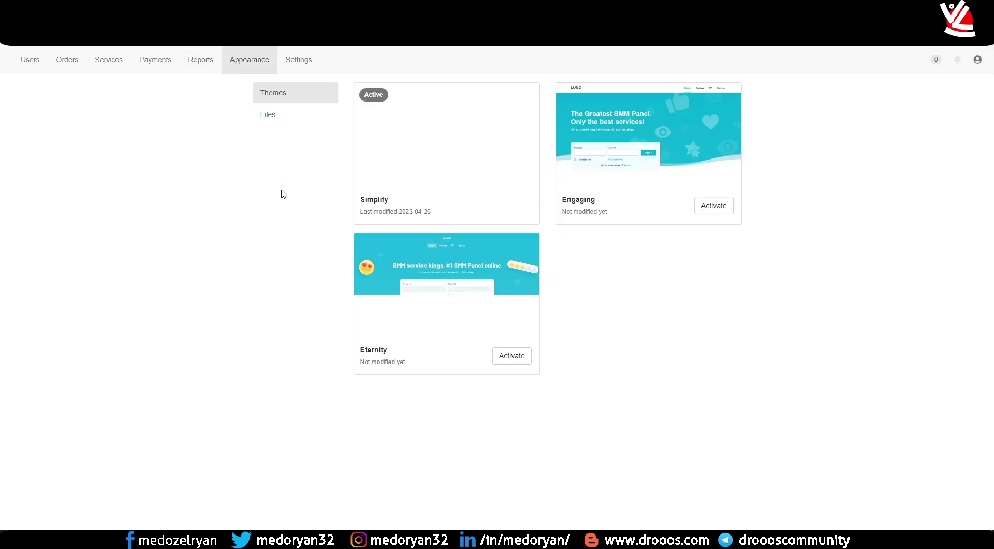
mouse_move(383, 197)
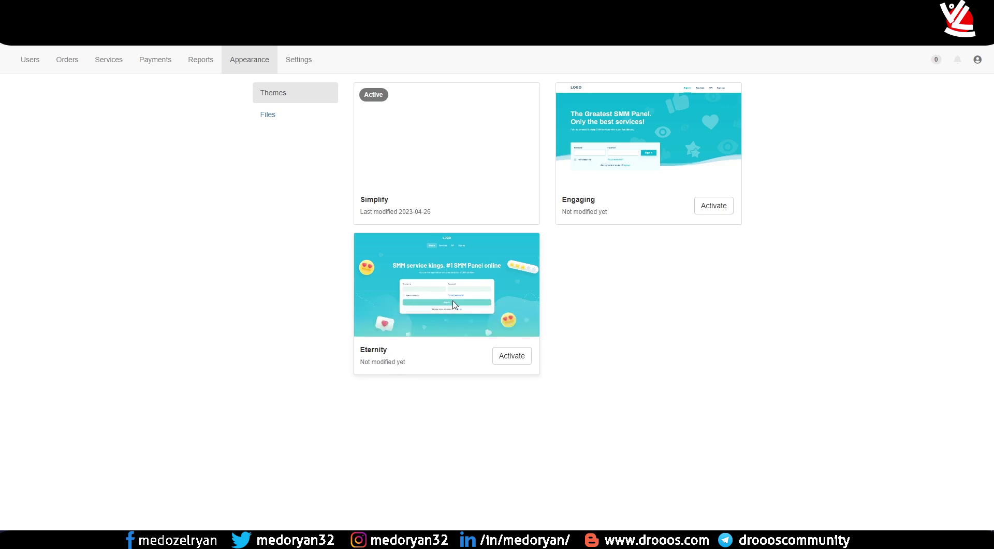
click(515, 359)
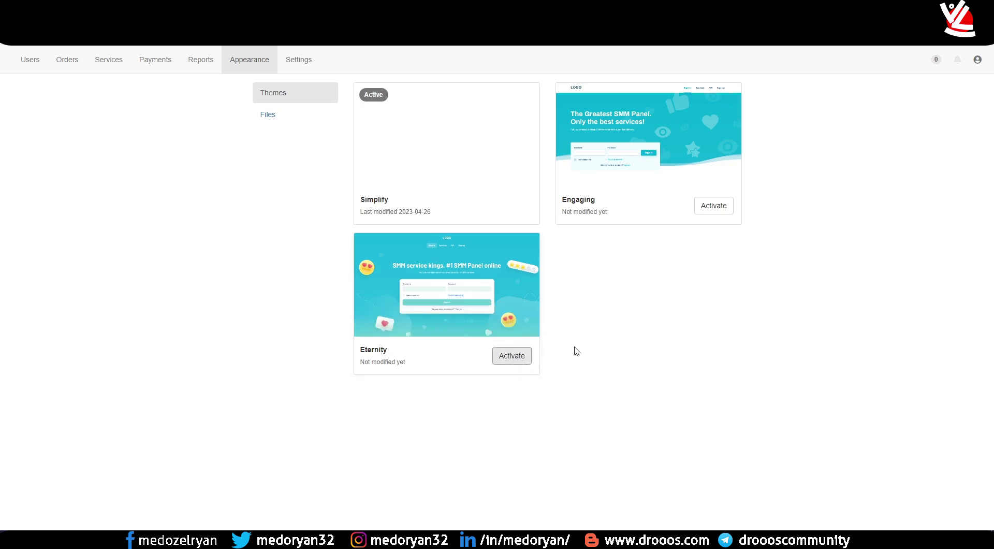
Reload the ryan97.shop homepage to review the Eternity theme from top to bottom, and check the admin panel's appearance files page
click(295, 42)
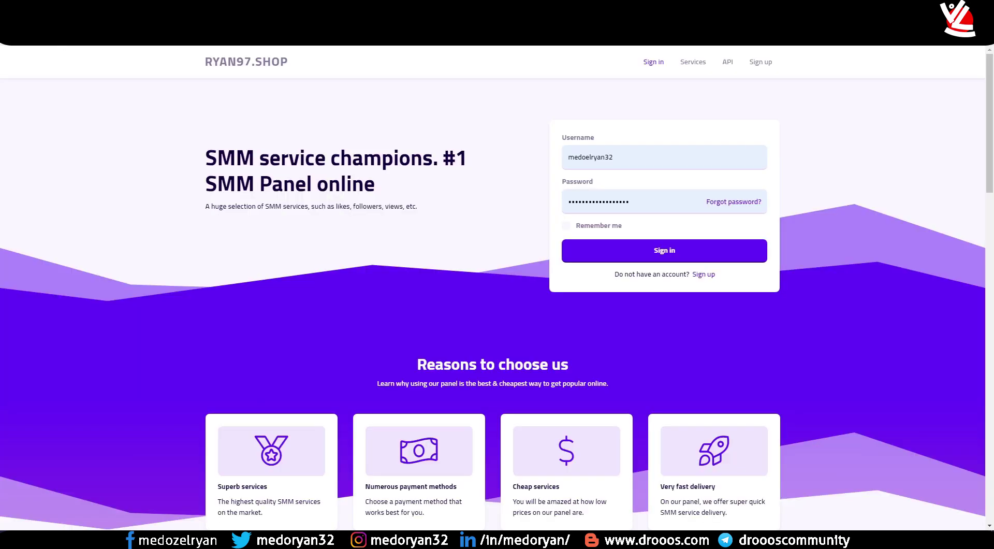
key(F5)
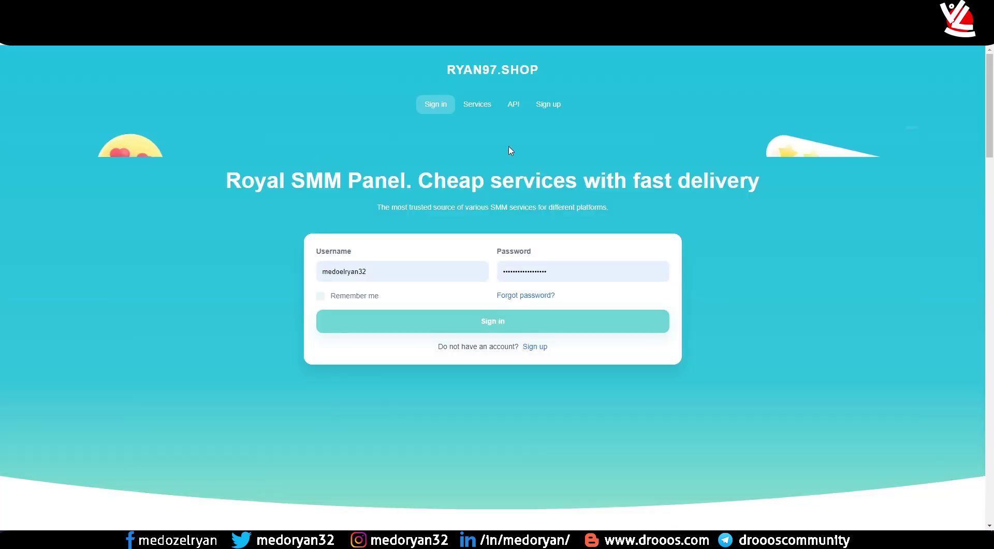
scroll(520, 179, down, 12)
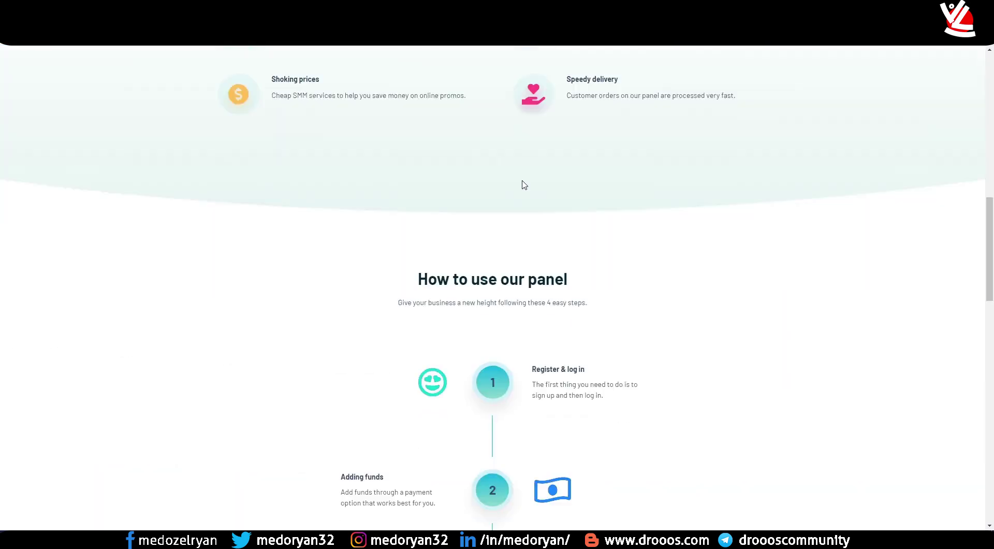
scroll(524, 184, down, 6)
scroll(519, 191, up, 15)
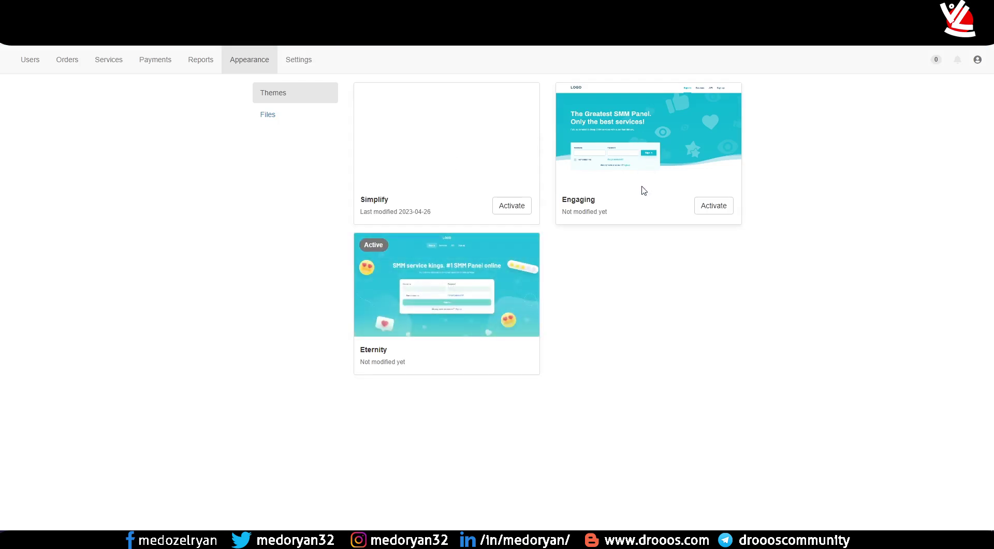
click(267, 119)
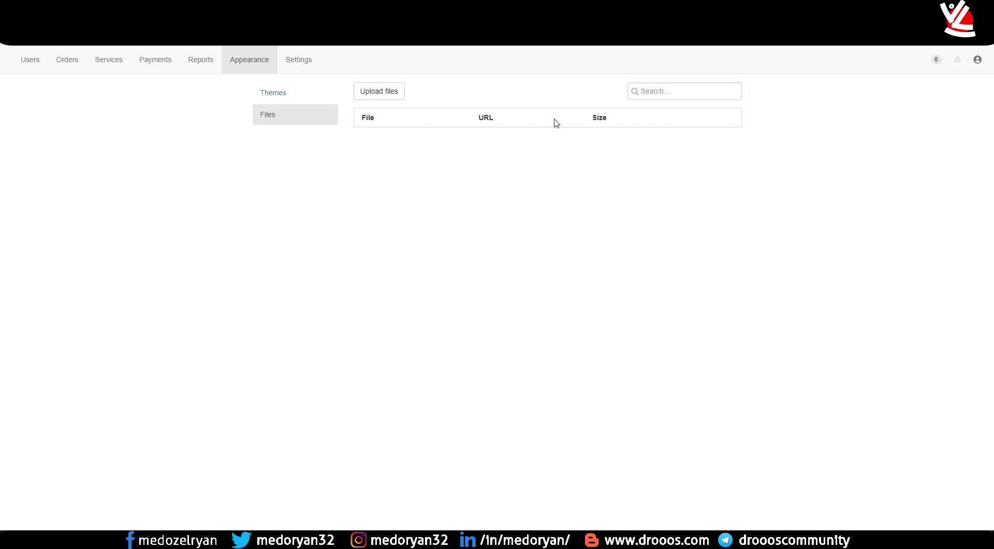
Set the panel's timezone to (UTC +2:00) Central Africa Time, Eastern European Time, Kaliningrad Time and check the currency format options
click(302, 61)
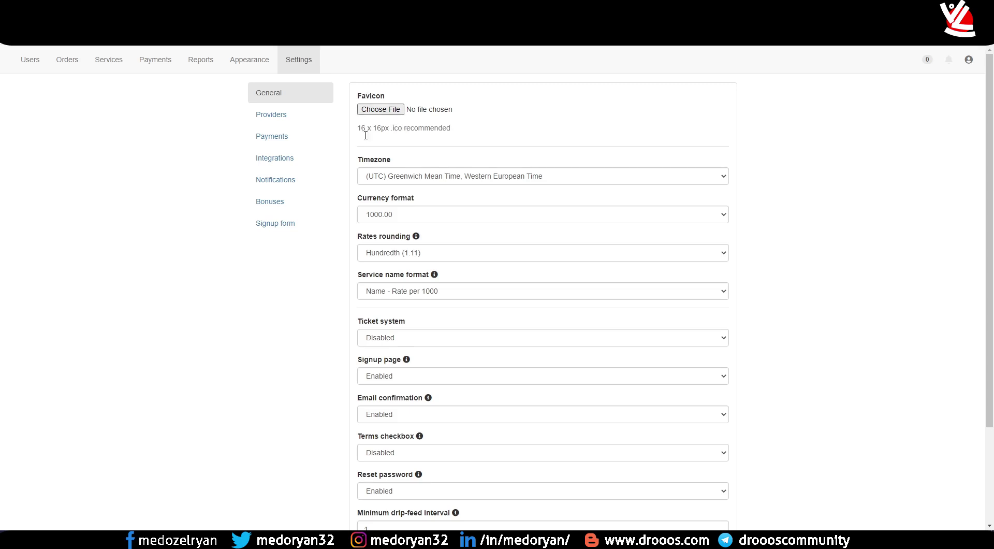
click(438, 175)
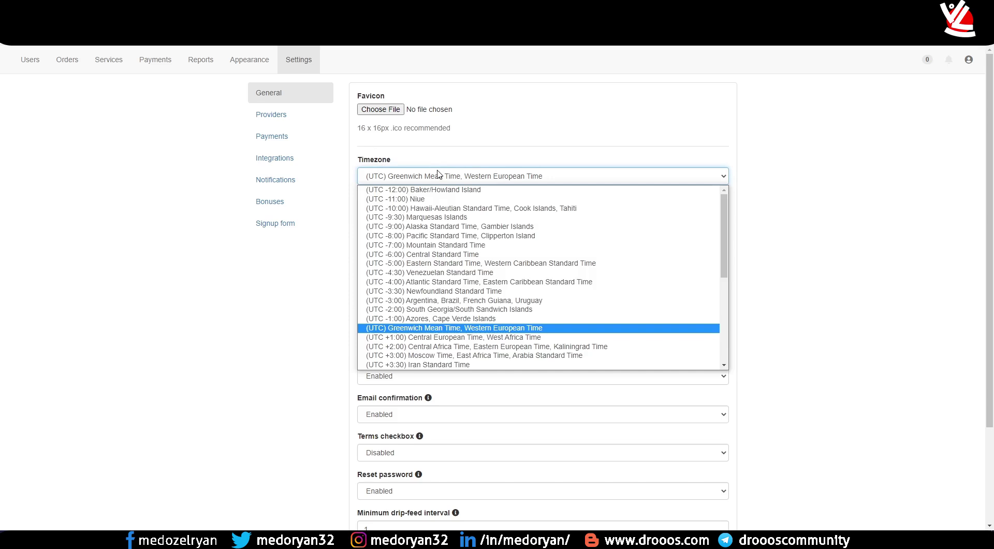
scroll(429, 267, down, 4)
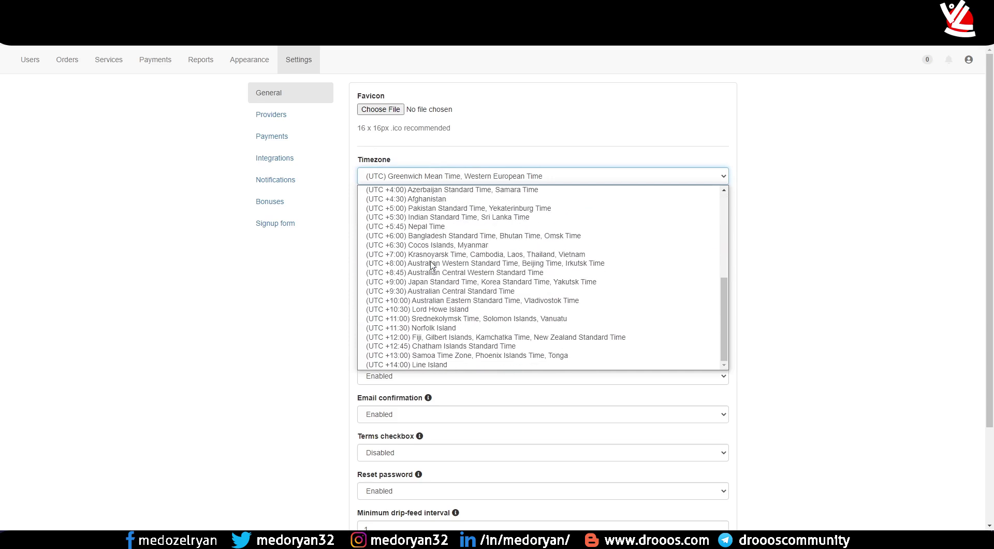
scroll(437, 270, up, 4)
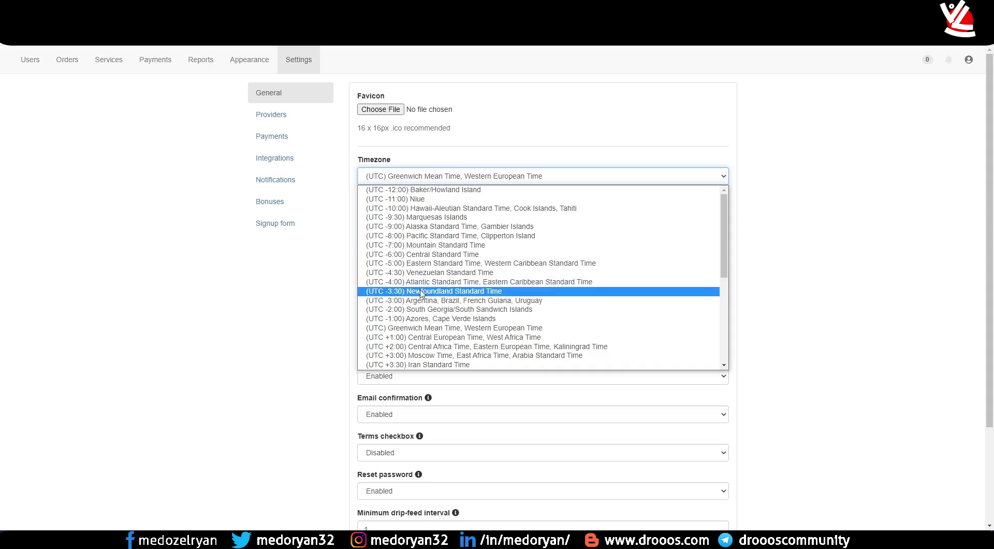
scroll(422, 303, down, 2)
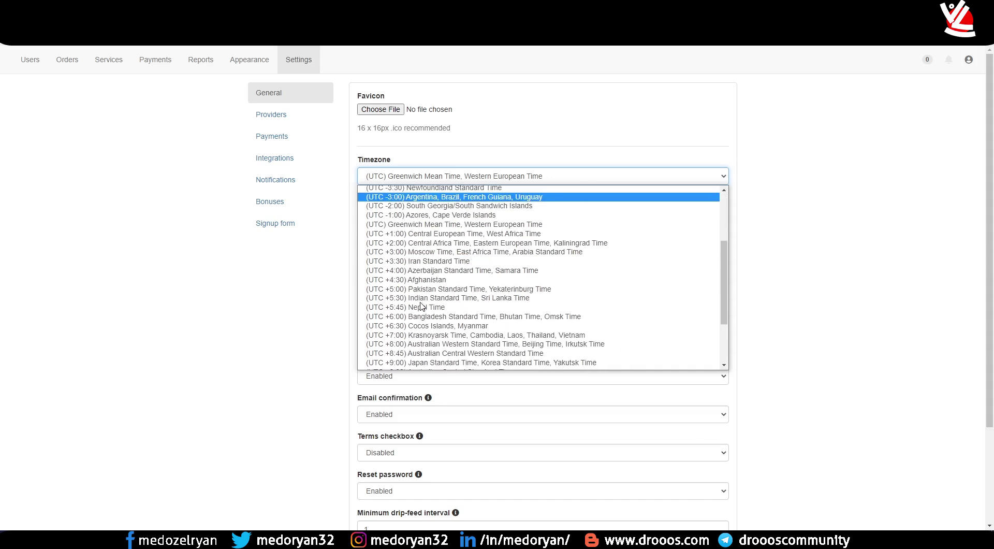
click(413, 244)
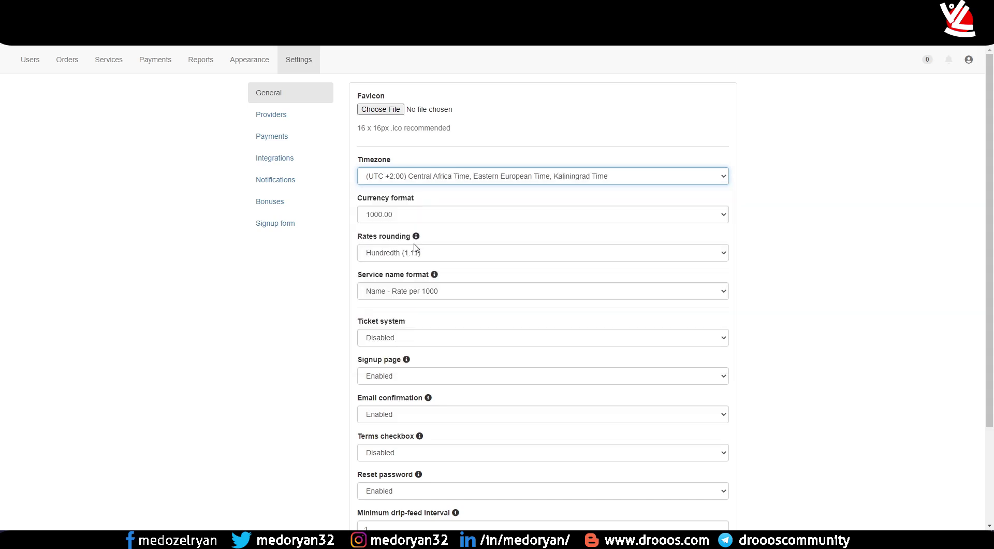
click(388, 216)
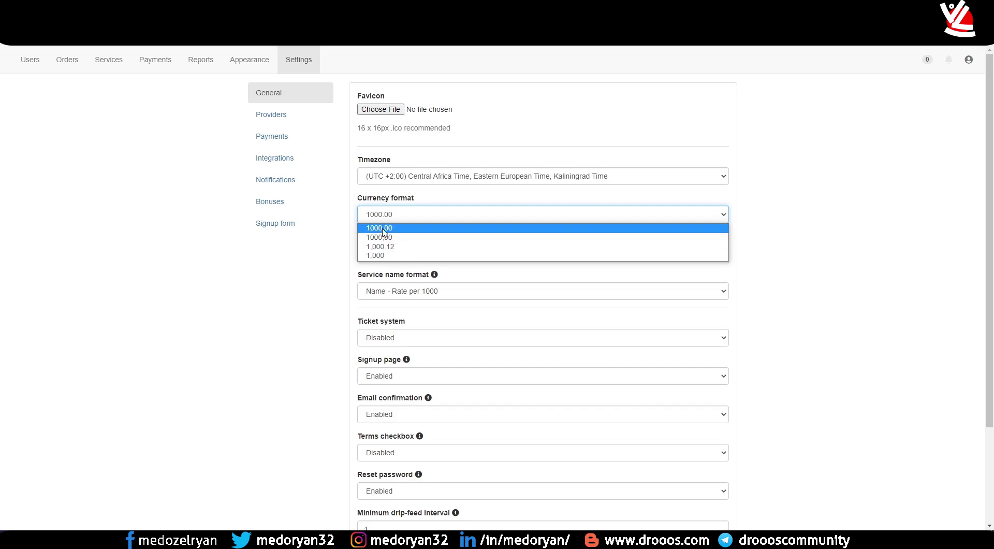
click(349, 249)
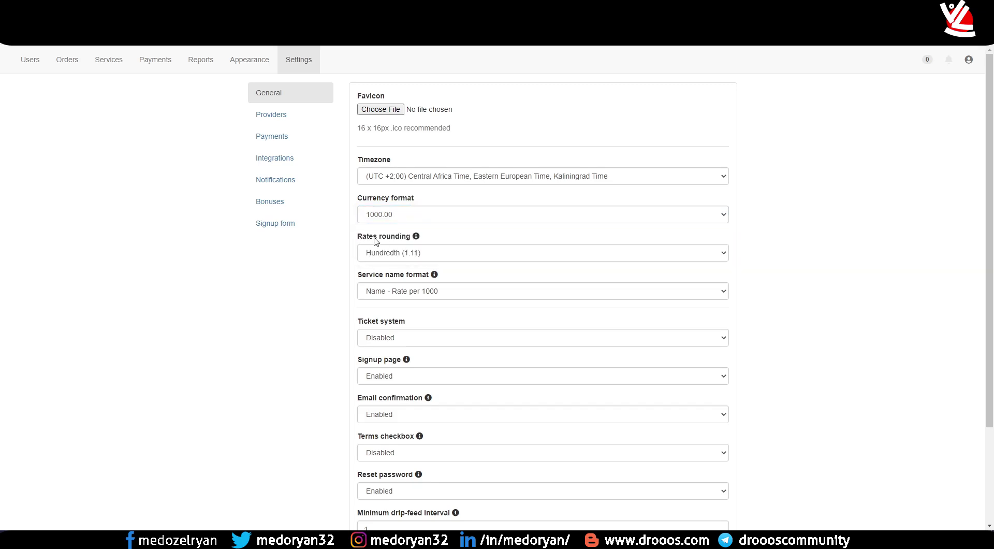
Set rates rounding to Ten-thousandth (1.1111) and the service name format to ID - Name - Rate per 1000
click(404, 253)
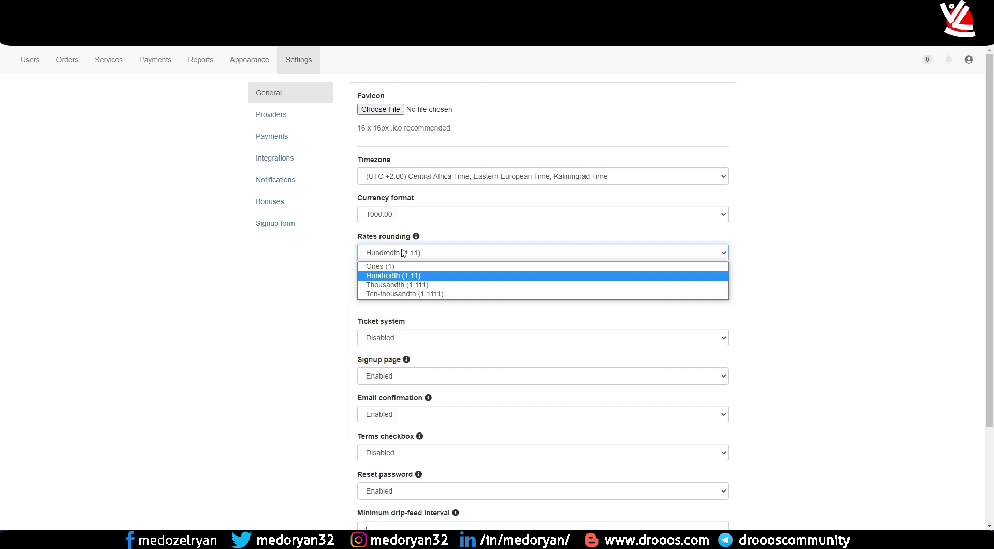
click(429, 294)
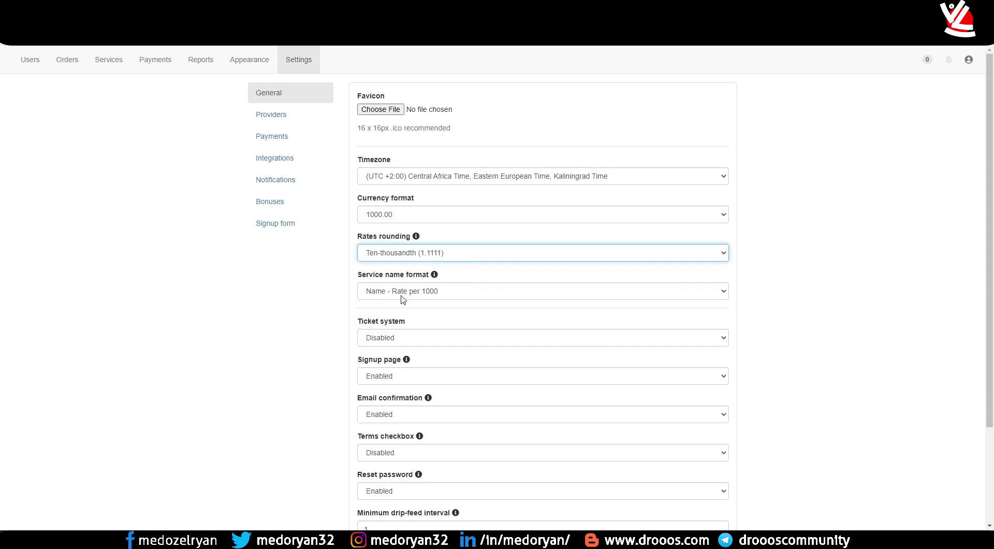
click(442, 297)
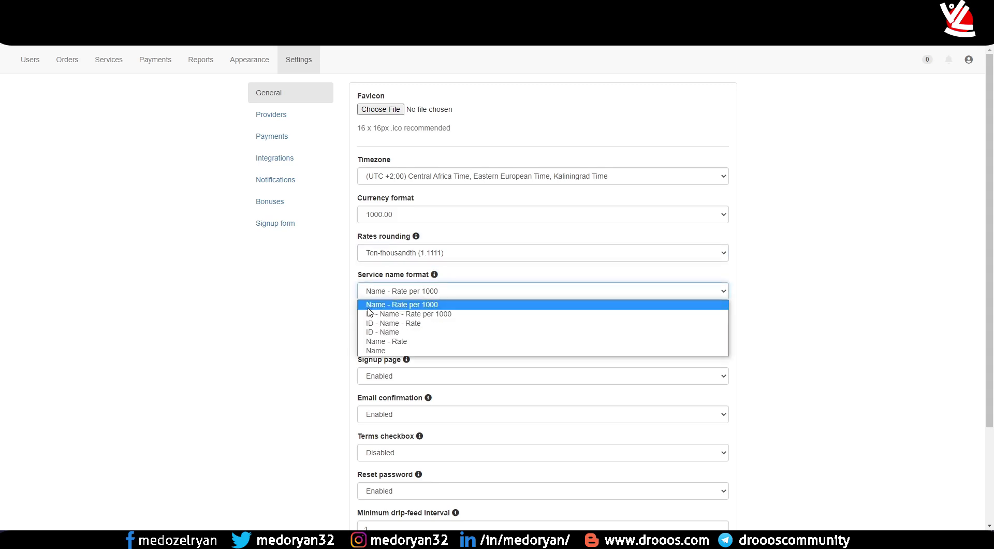
click(434, 315)
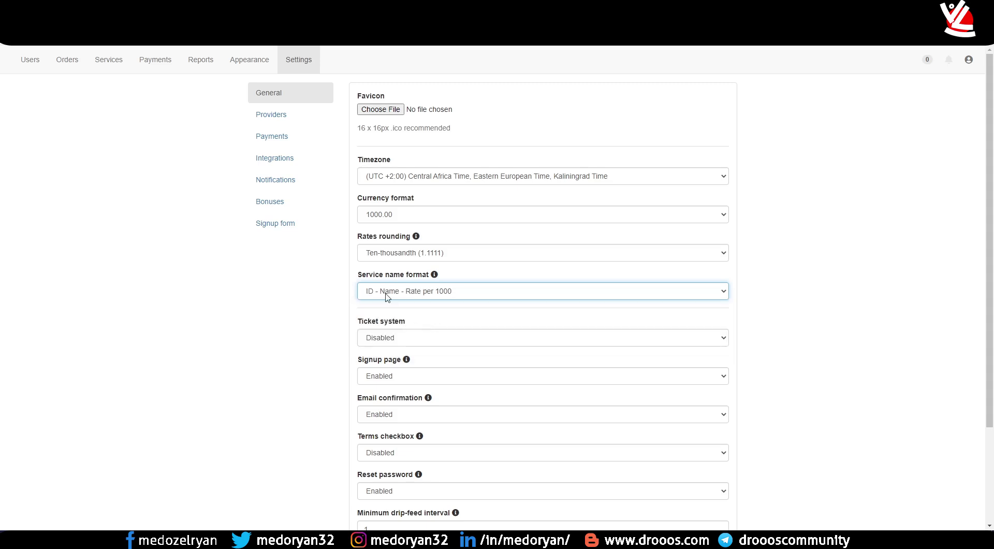
Enable the ticket system with a maximum of 3 pending tickets per user
scroll(355, 310, down, 2)
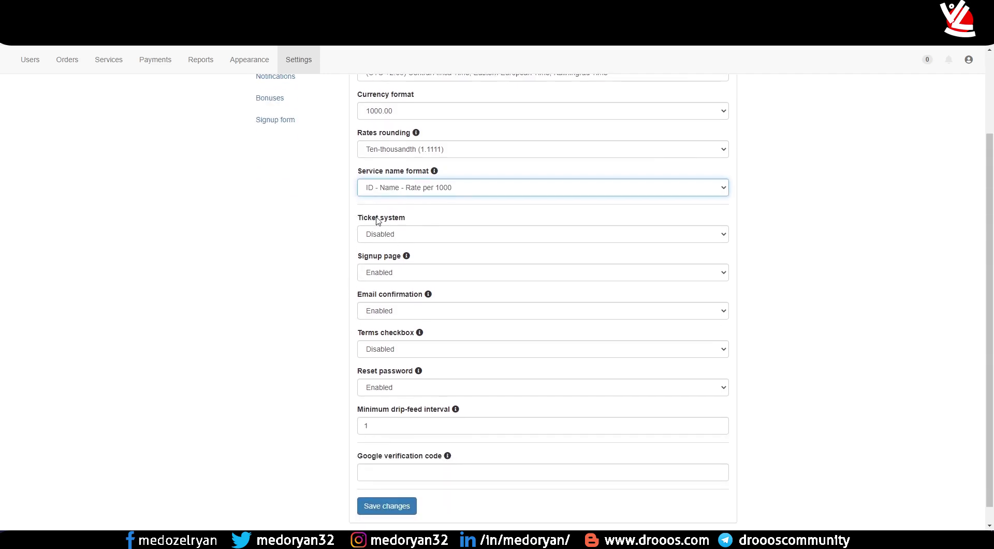
click(392, 234)
click(387, 248)
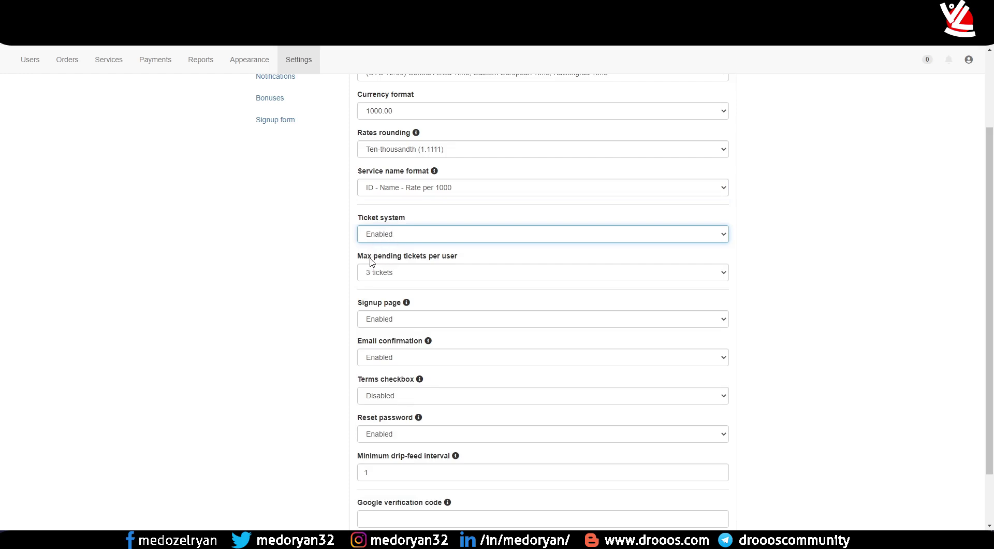
click(390, 278)
click(376, 276)
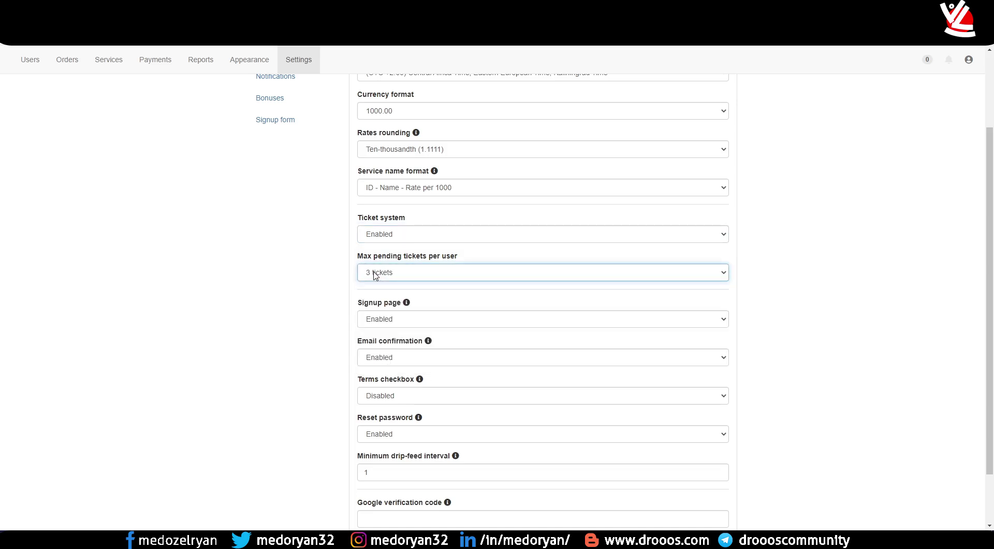
Leave the signup page enabled, disable email confirmation, and save the general settings
scroll(331, 280, down, 1)
click(392, 272)
click(392, 270)
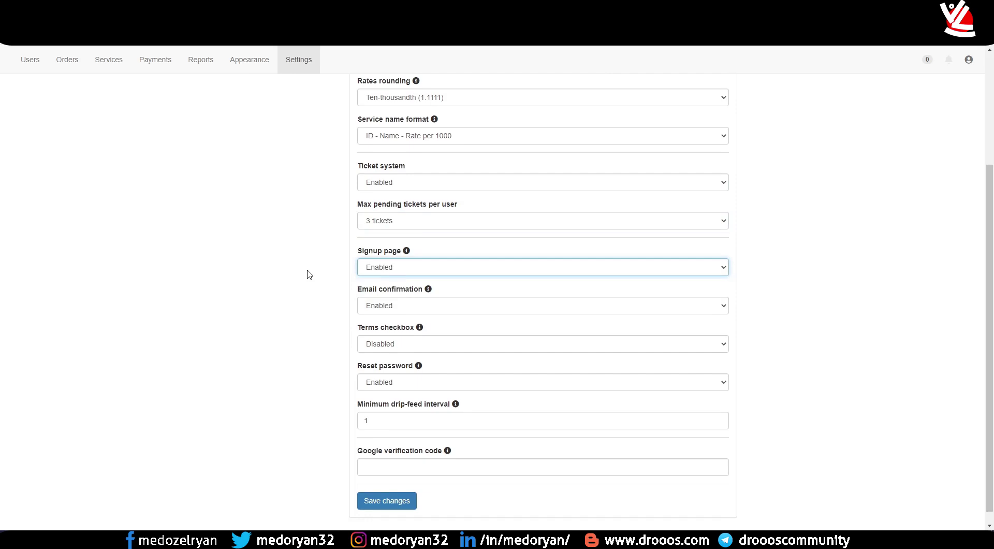
scroll(306, 270, down, 1)
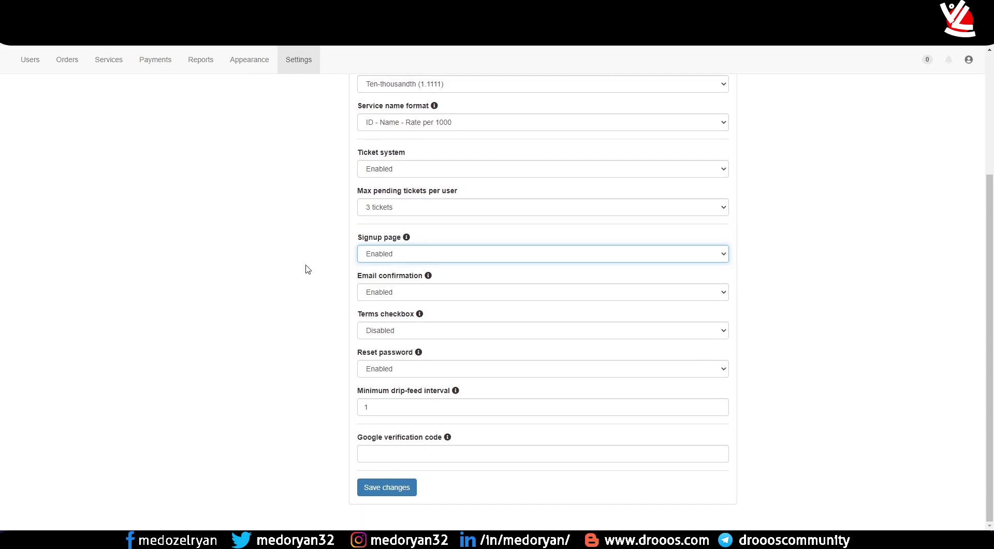
click(393, 292)
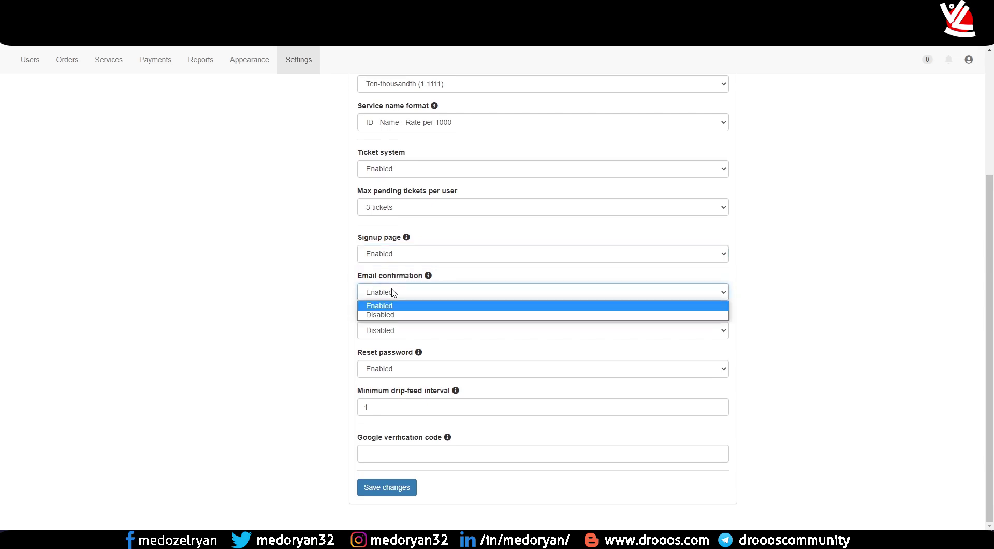
click(395, 316)
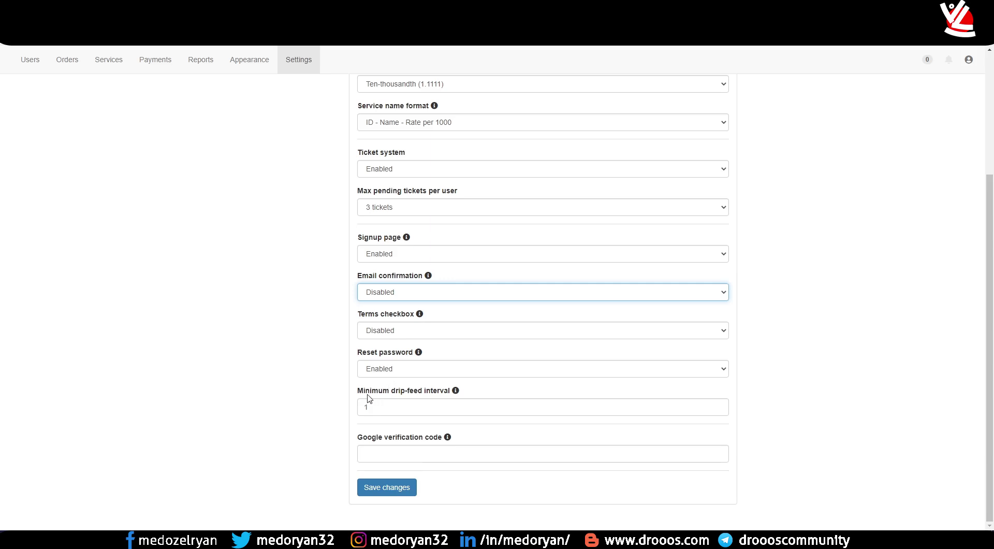
mouse_move(458, 394)
mouse_move(449, 439)
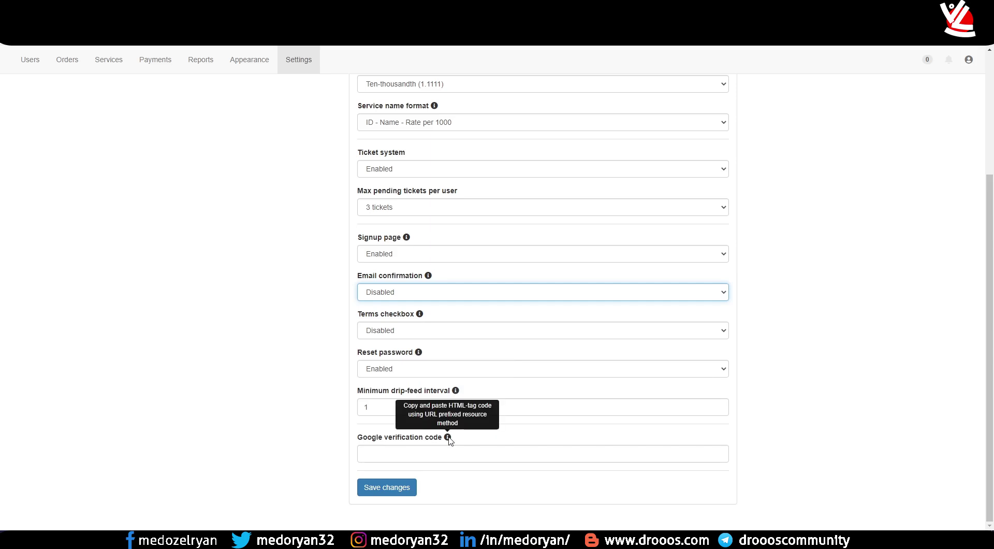
click(397, 494)
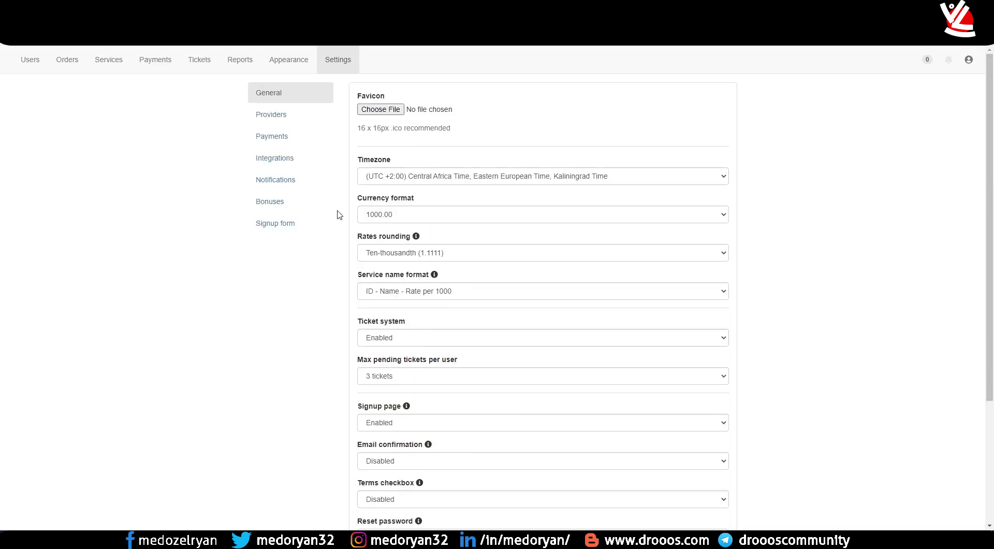
Compare the followers-cheap.store balance in the provider settings with the Followers Cheap account balance, and return to the panel's providers page
click(277, 115)
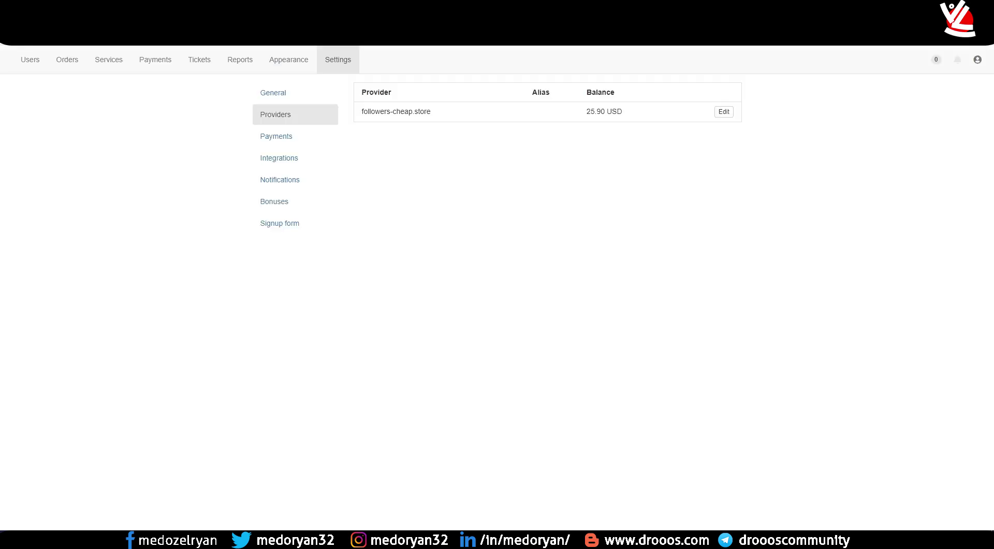
drag(628, 118, 361, 110)
click(417, 118)
drag(588, 113, 635, 116)
click(591, 110)
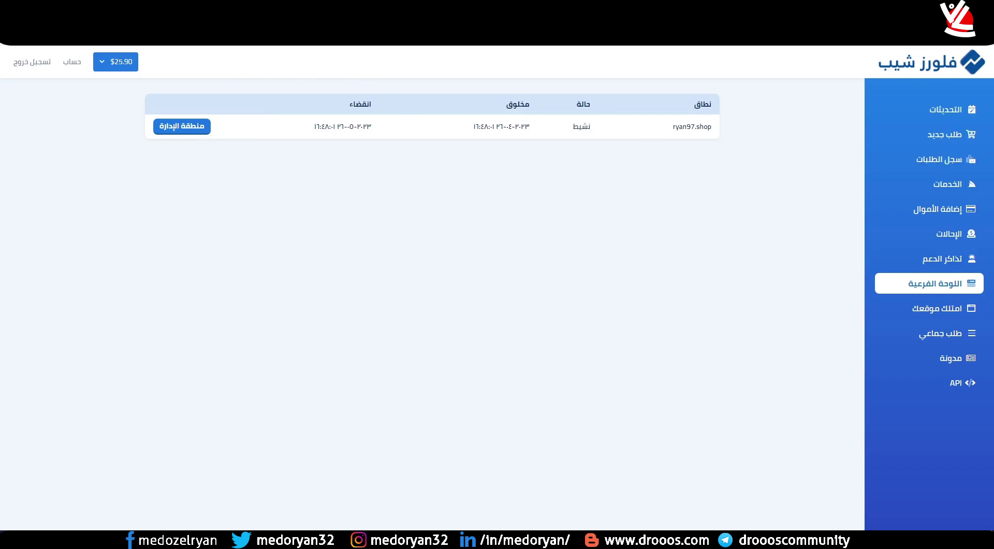
click(328, 44)
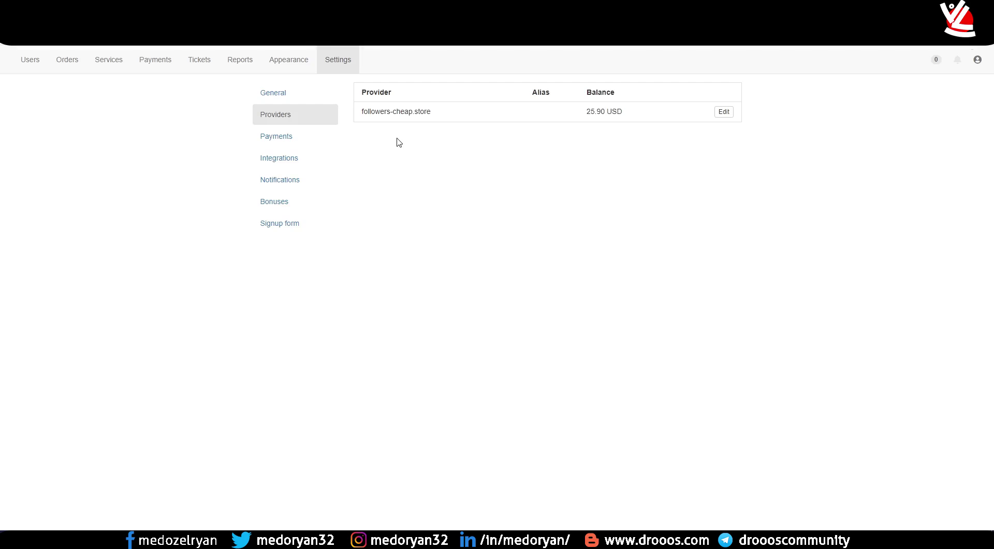
Add Kashier as a payment method in the panel's payment settings, choosing it from the methods available for USD
click(290, 143)
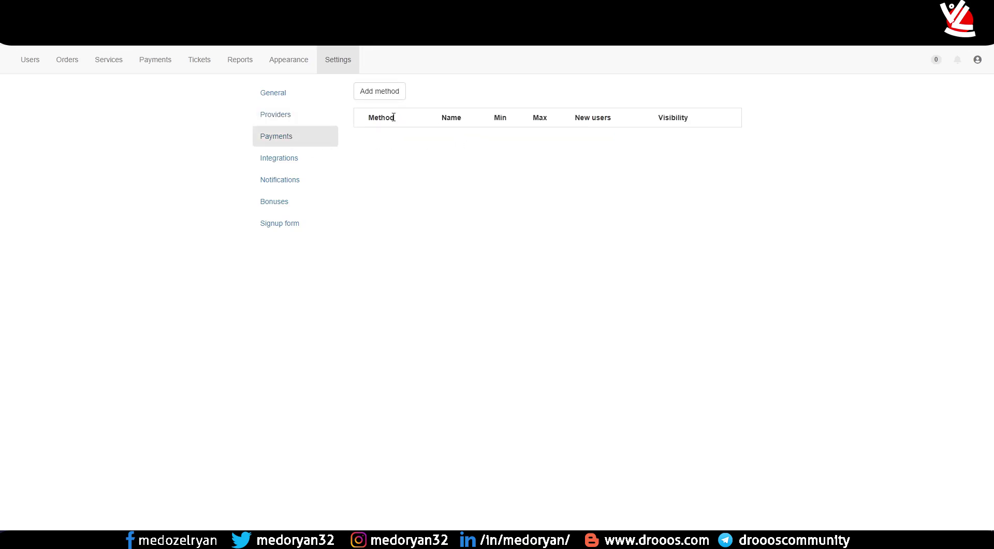
click(382, 96)
click(435, 123)
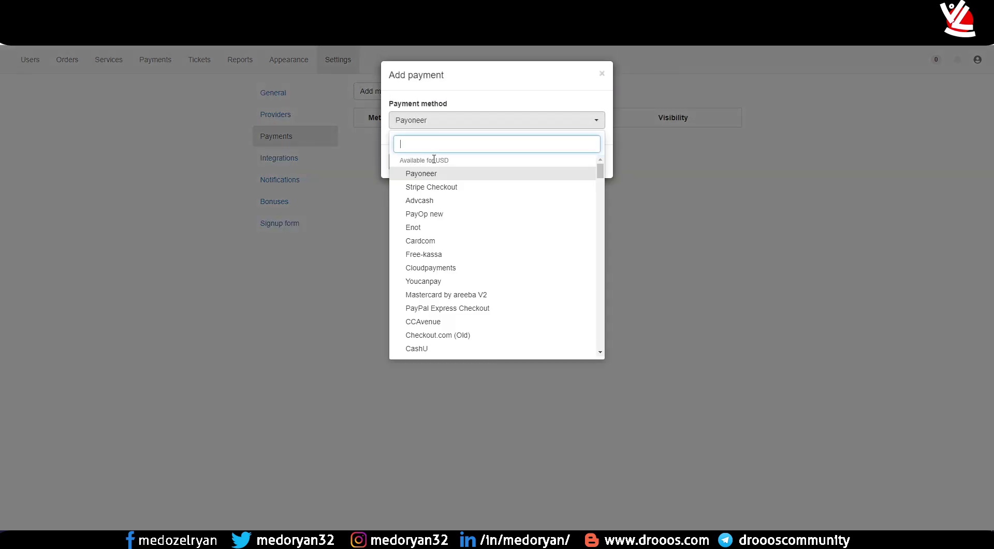
double_click(442, 160)
click(444, 160)
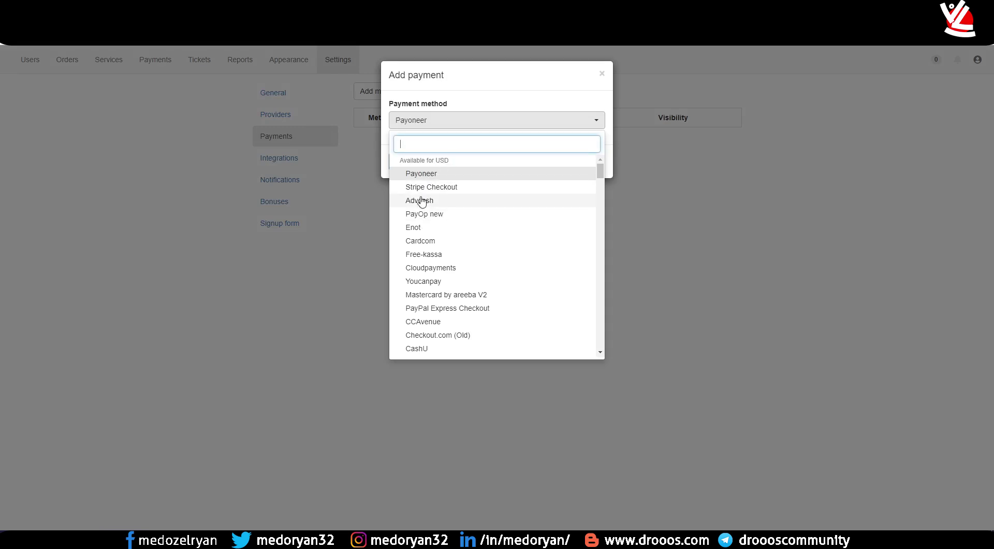
scroll(421, 225, down, 1)
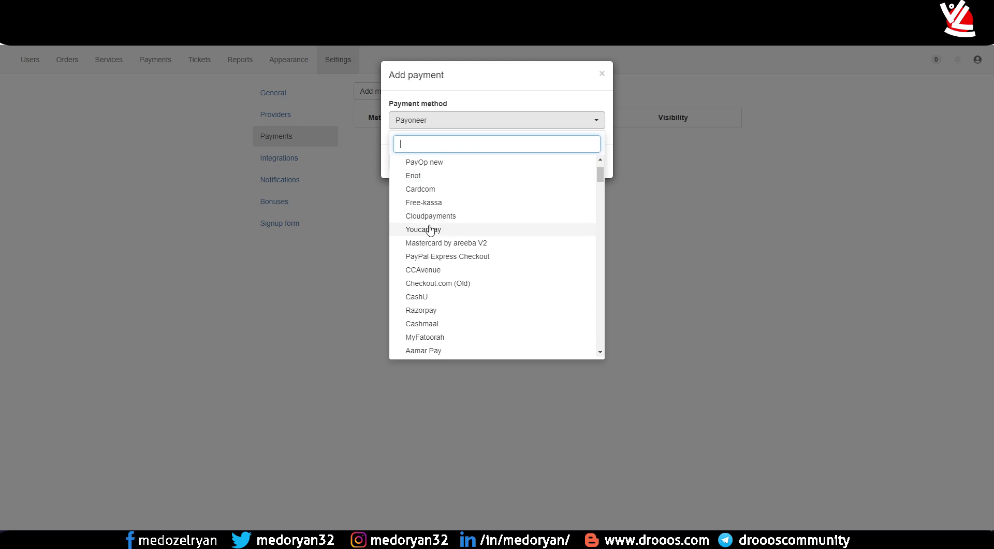
scroll(451, 227, down, 1)
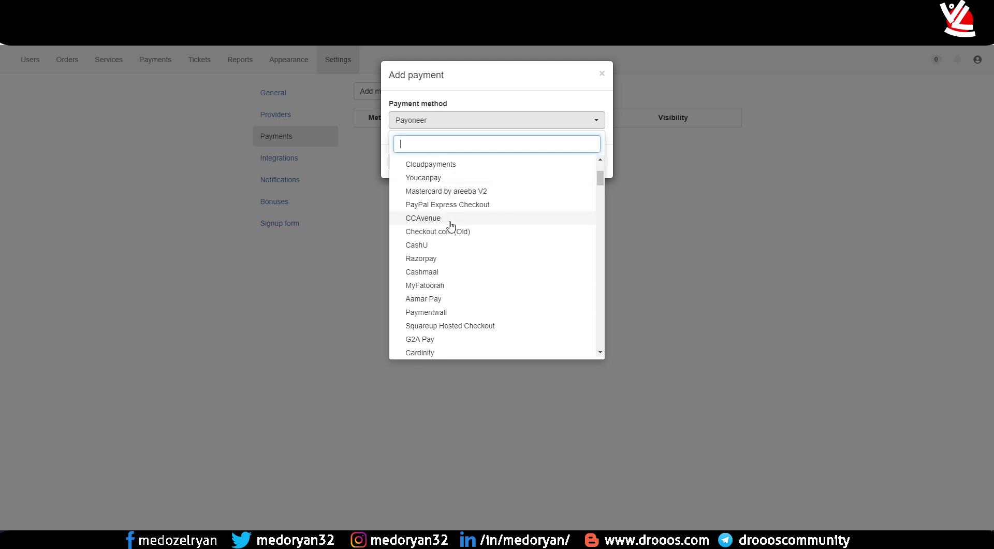
scroll(440, 235, down, 1)
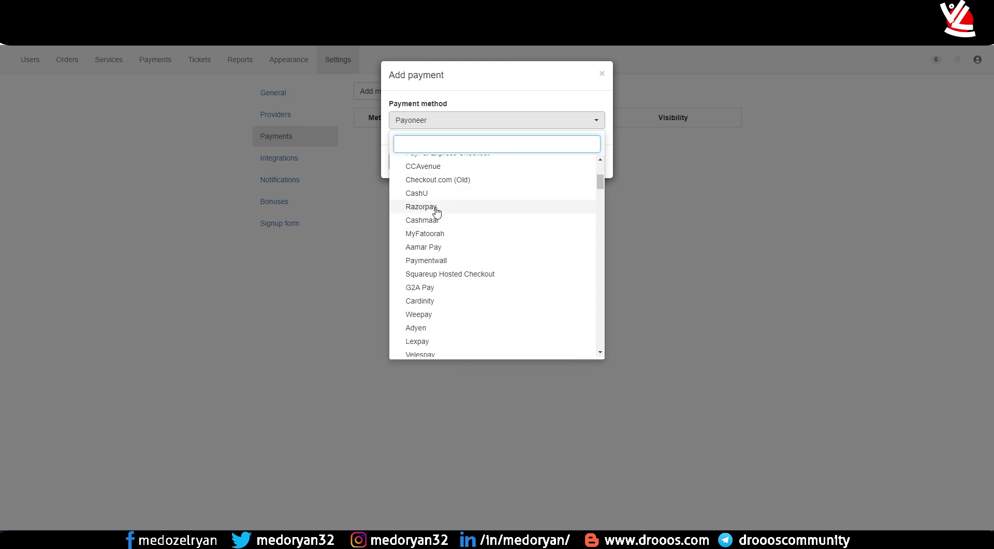
scroll(450, 233, down, 2)
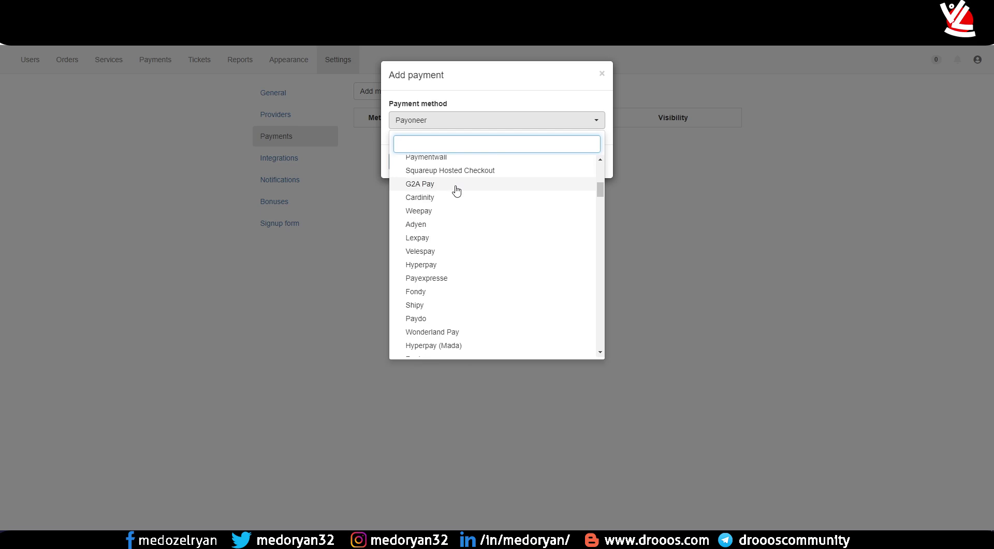
scroll(450, 228, down, 1)
scroll(452, 232, down, 1)
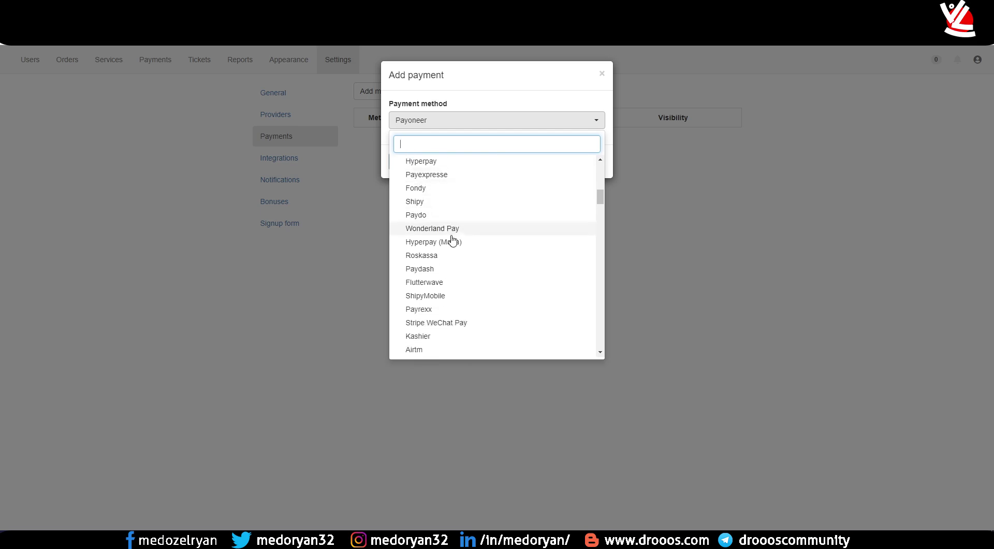
scroll(453, 266, down, 2)
scroll(445, 228, down, 1)
click(422, 233)
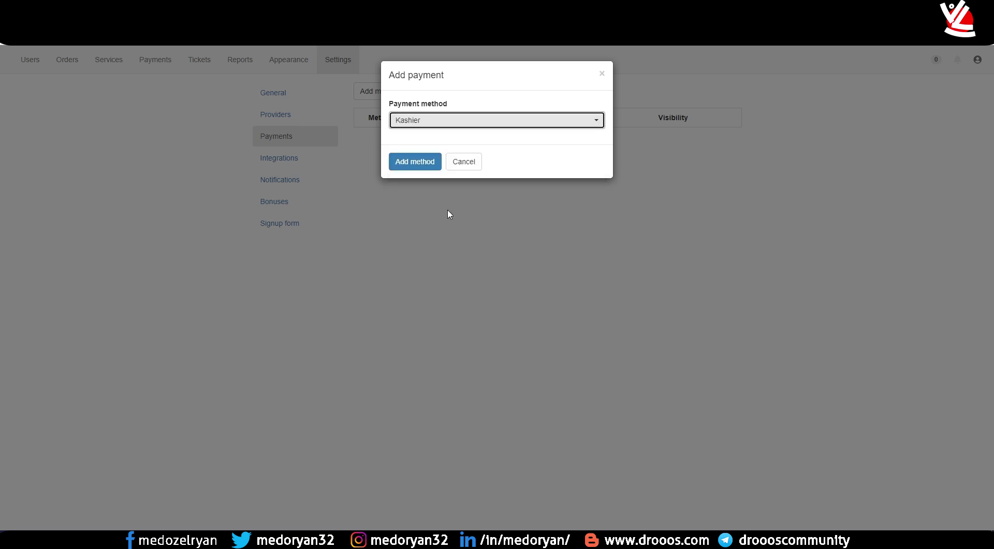
click(416, 161)
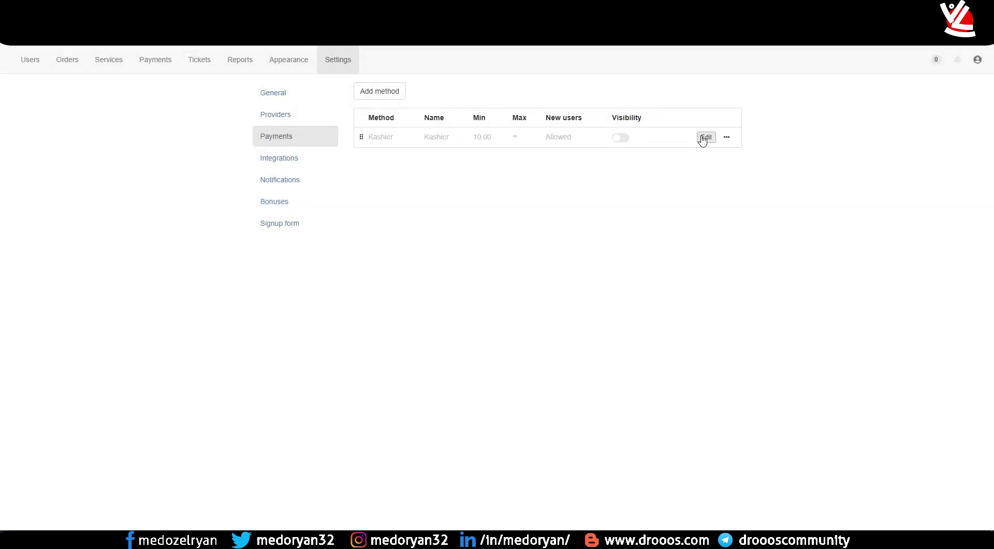
Review the Kashier method's payment limits, key fields and instruction area without editing them, and turn on the method's visibility
click(705, 137)
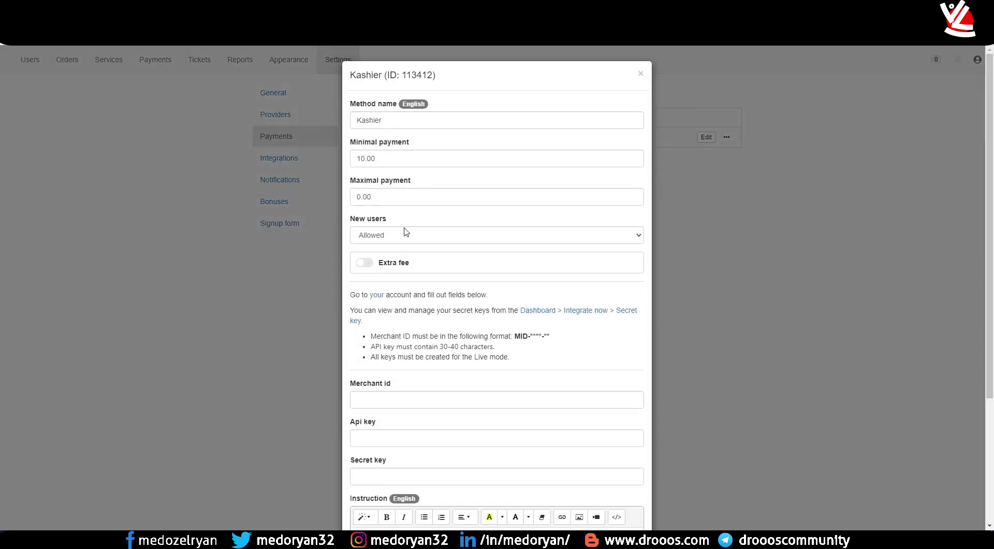
scroll(405, 227, down, 3)
scroll(405, 228, down, 1)
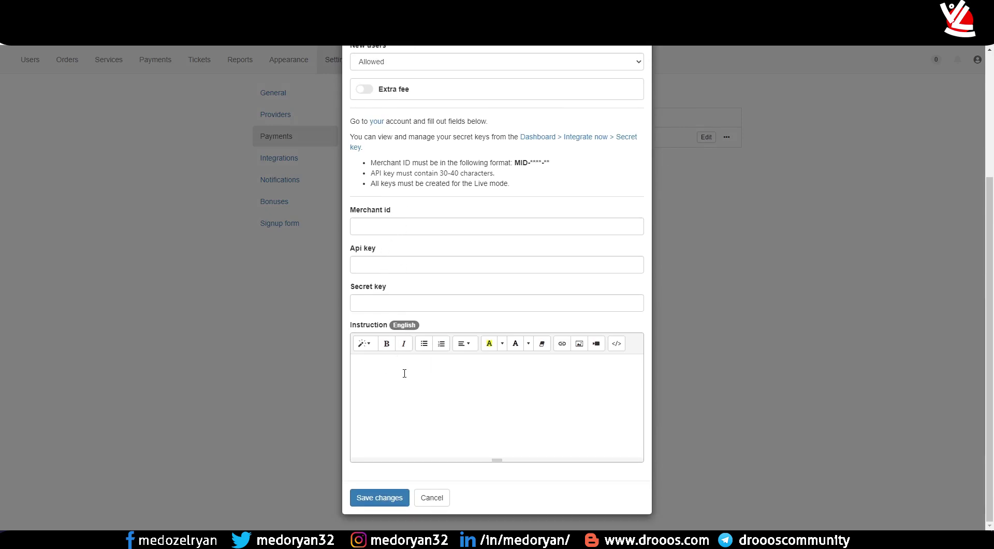
scroll(466, 223, up, 3)
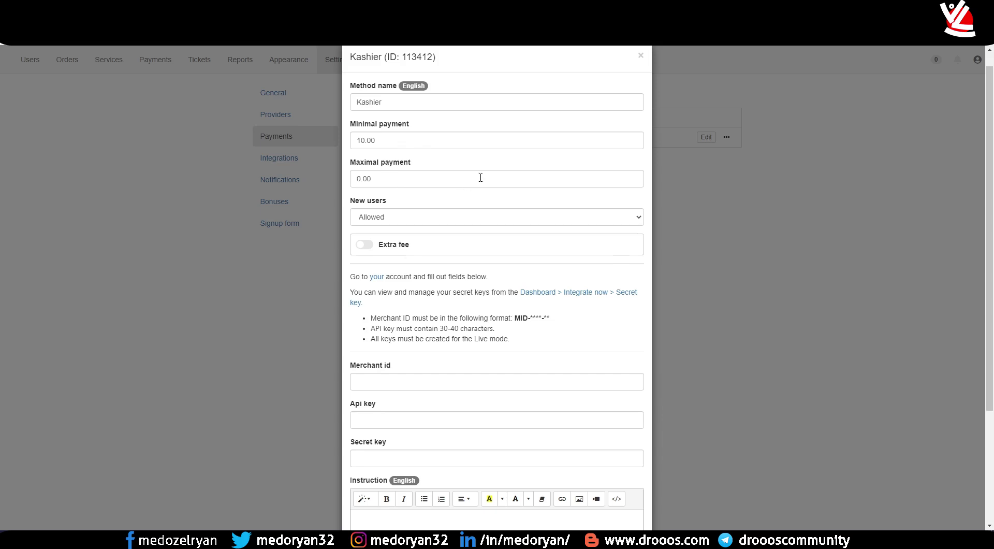
click(641, 56)
click(622, 138)
Browse the available payment methods by conversion currency and add the Manual method from the Other group
click(379, 91)
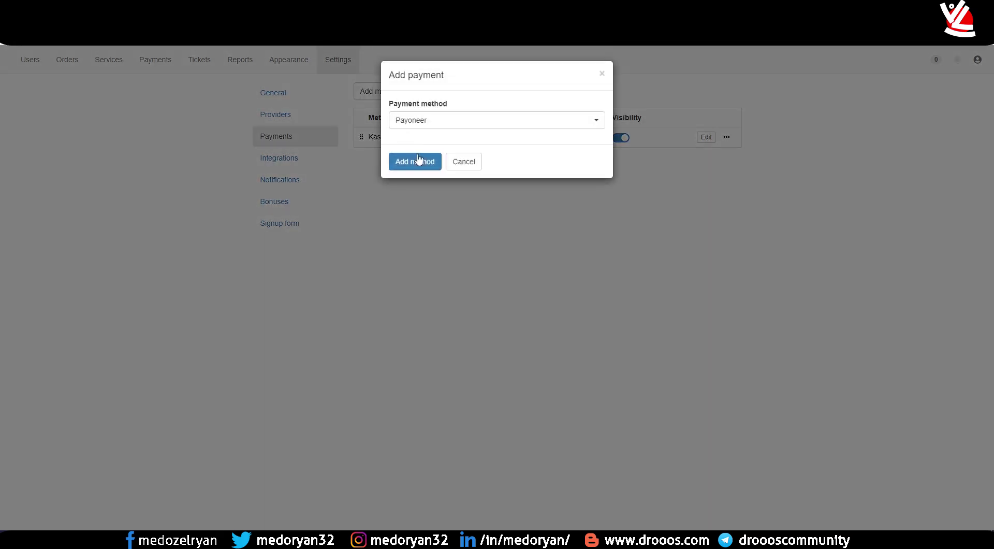
click(427, 122)
scroll(444, 202, down, 15)
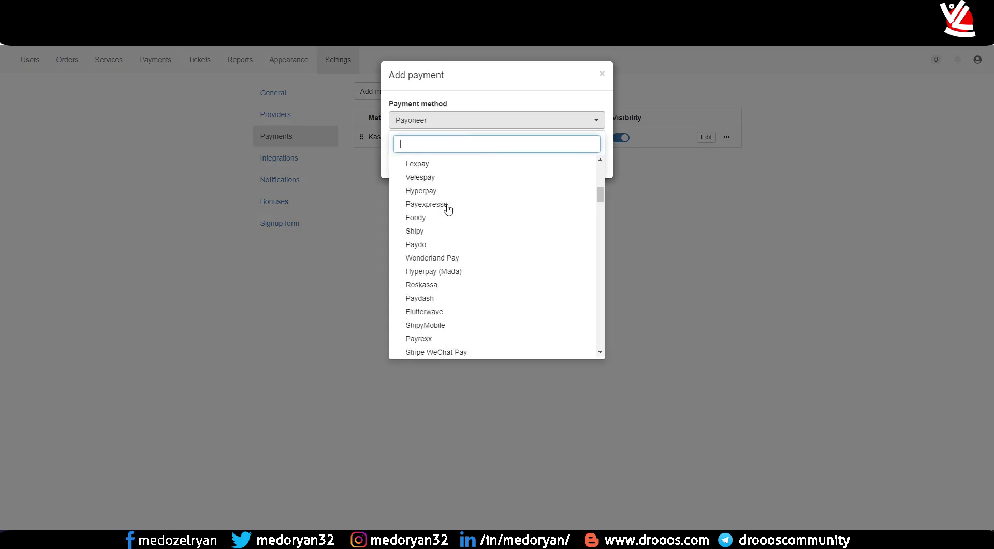
scroll(441, 216, up, 8)
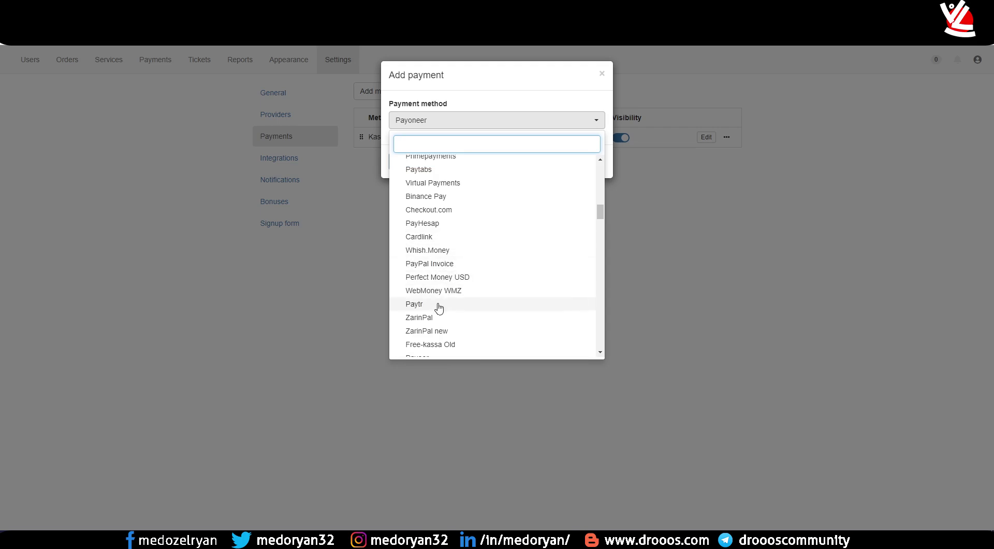
scroll(449, 303, down, 3)
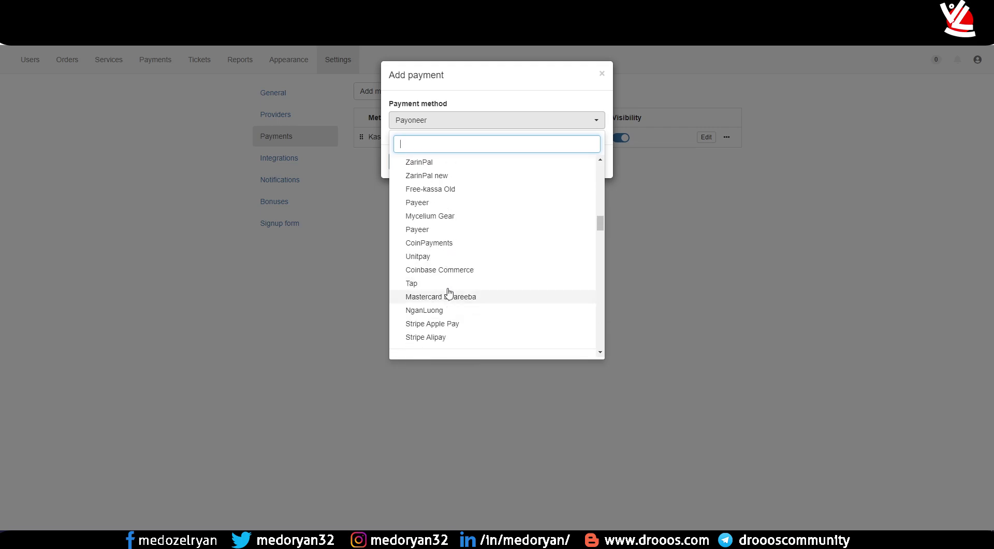
scroll(443, 226, down, 3)
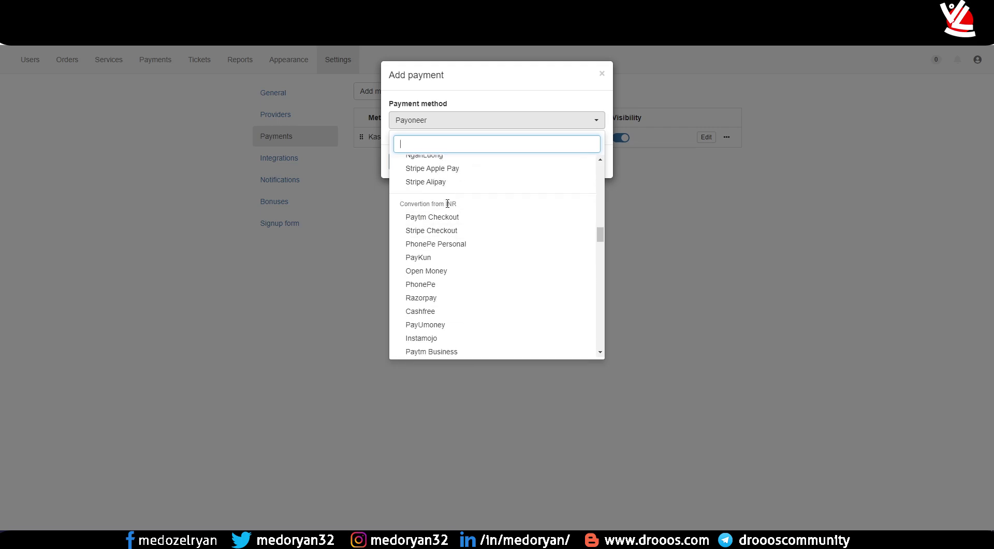
scroll(463, 213, down, 3)
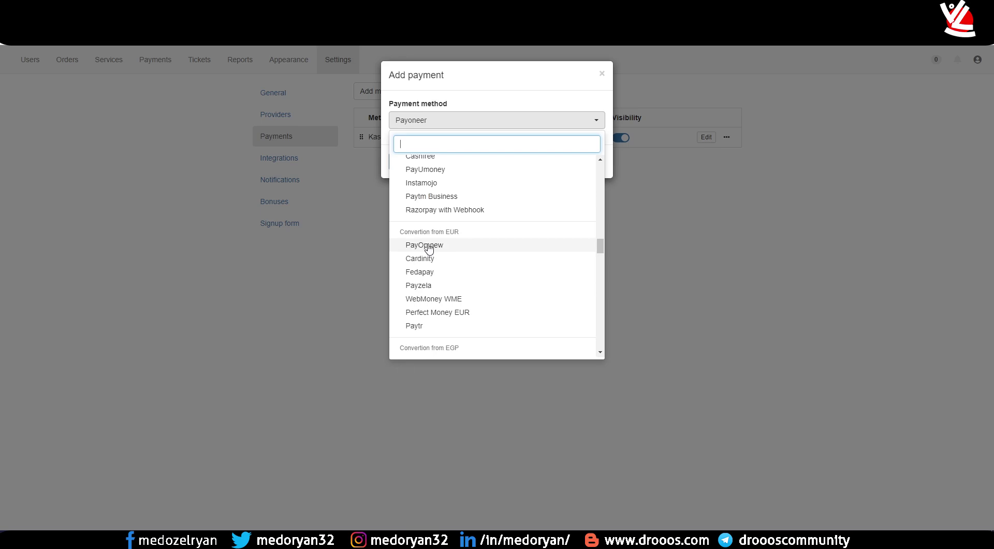
scroll(451, 230, down, 2)
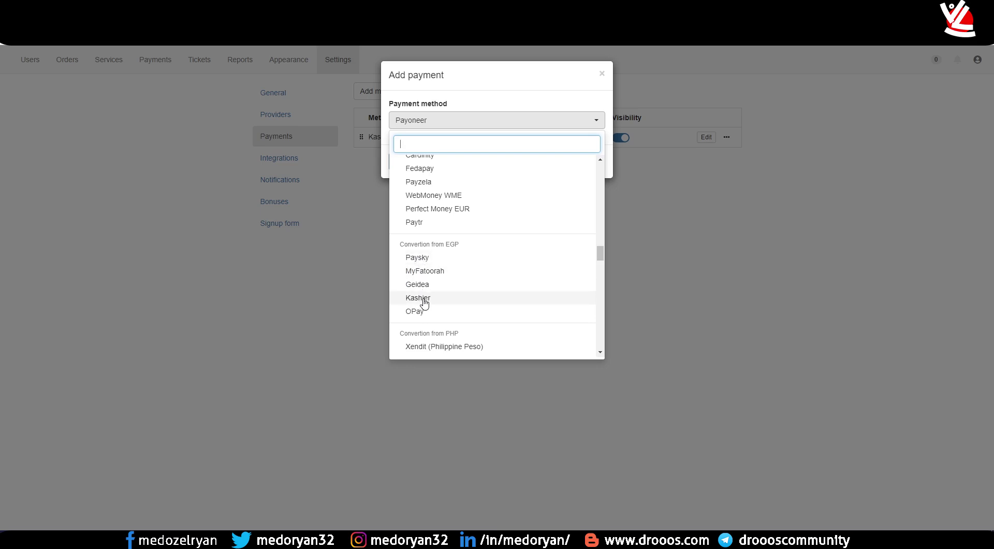
scroll(435, 293, down, 10)
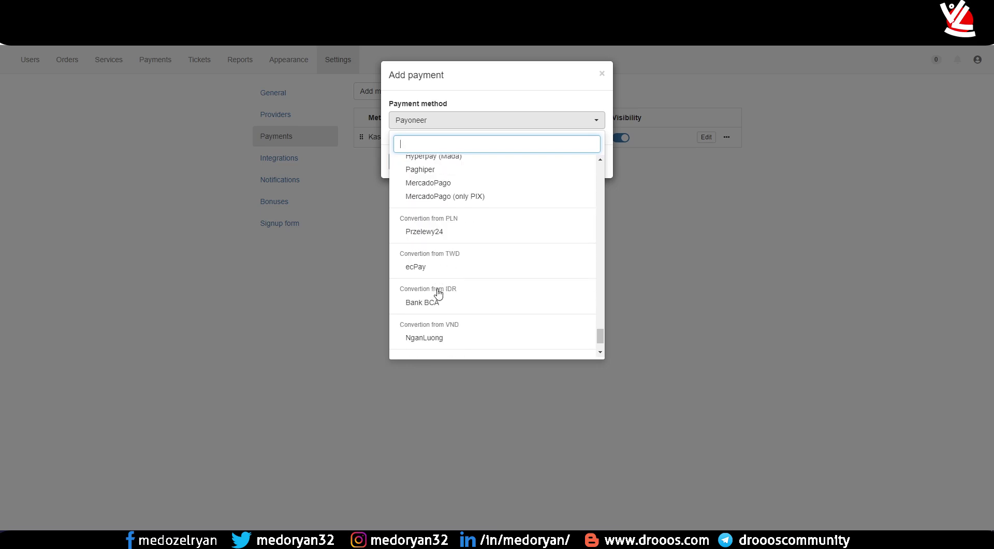
scroll(448, 282, up, 3)
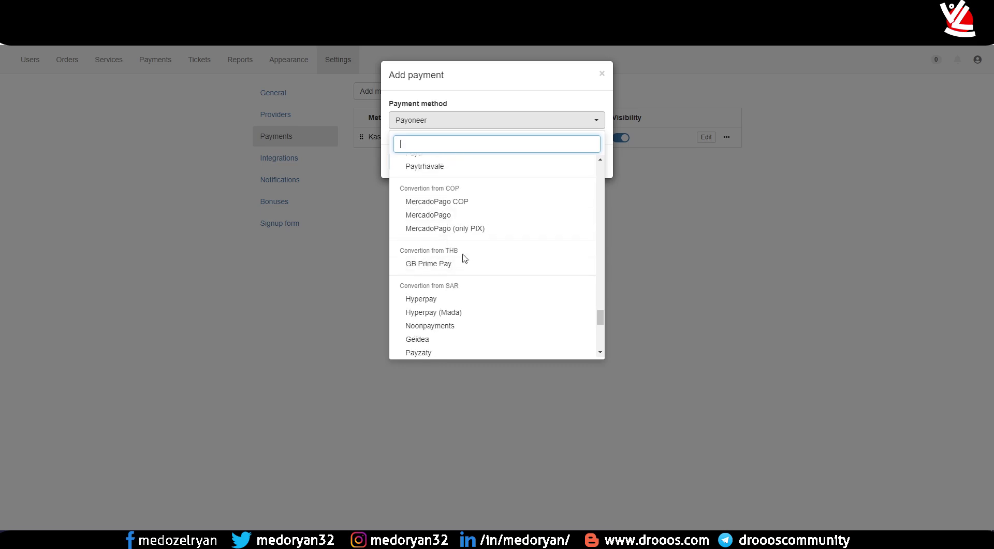
scroll(443, 311, down, 5)
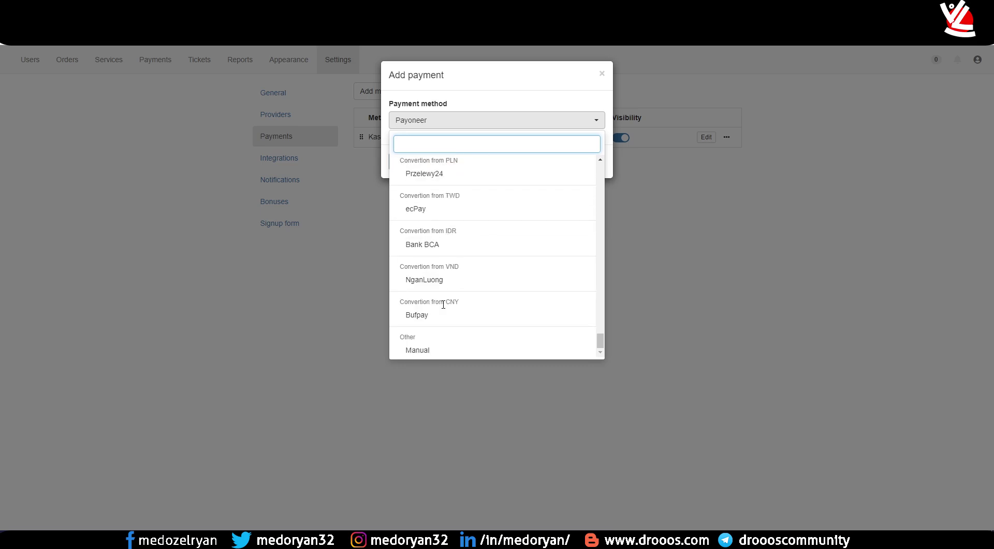
click(419, 349)
click(411, 162)
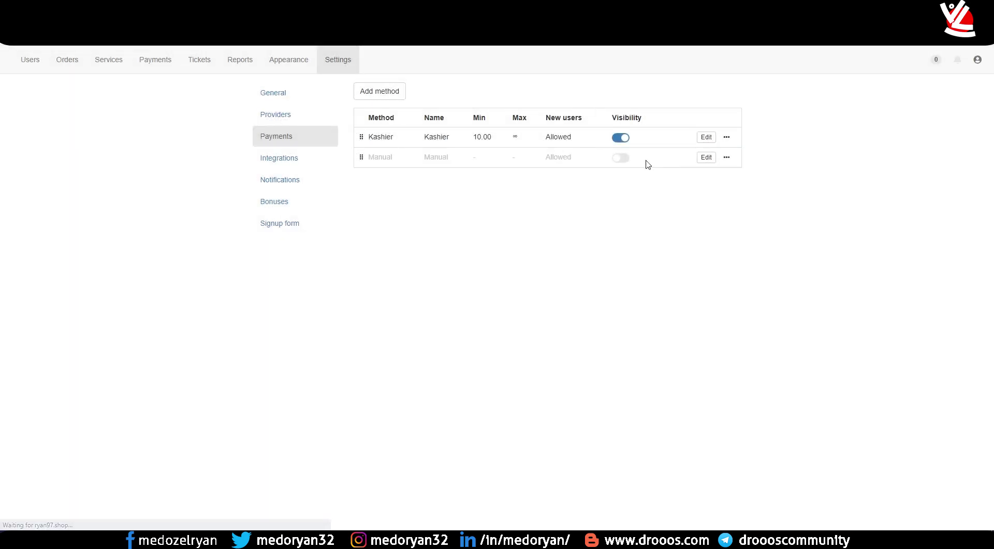
Rename the Manual payment method to vcash with the instruction left empty, save it, and turn on its visibility
click(705, 156)
double_click(376, 120)
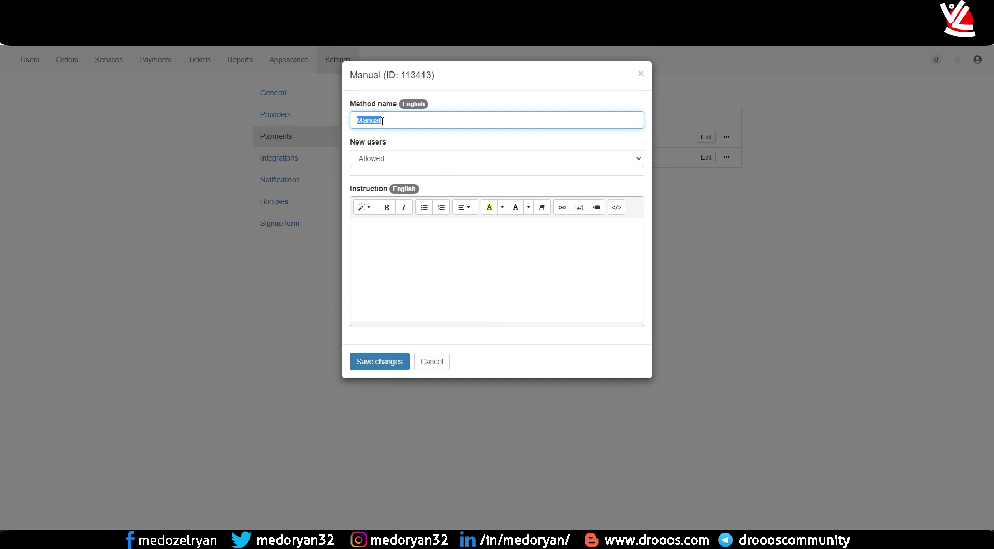
text(vcash)
click(401, 233)
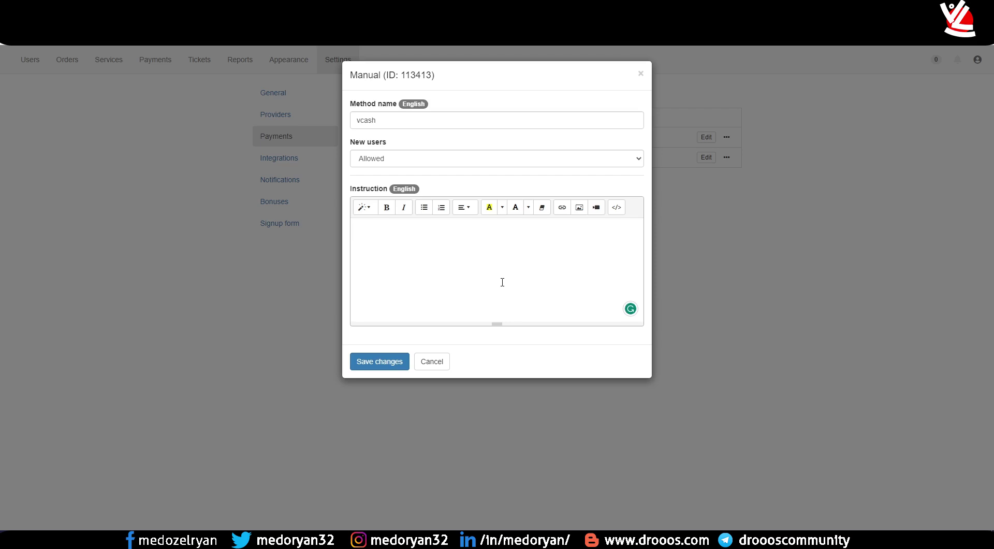
click(387, 364)
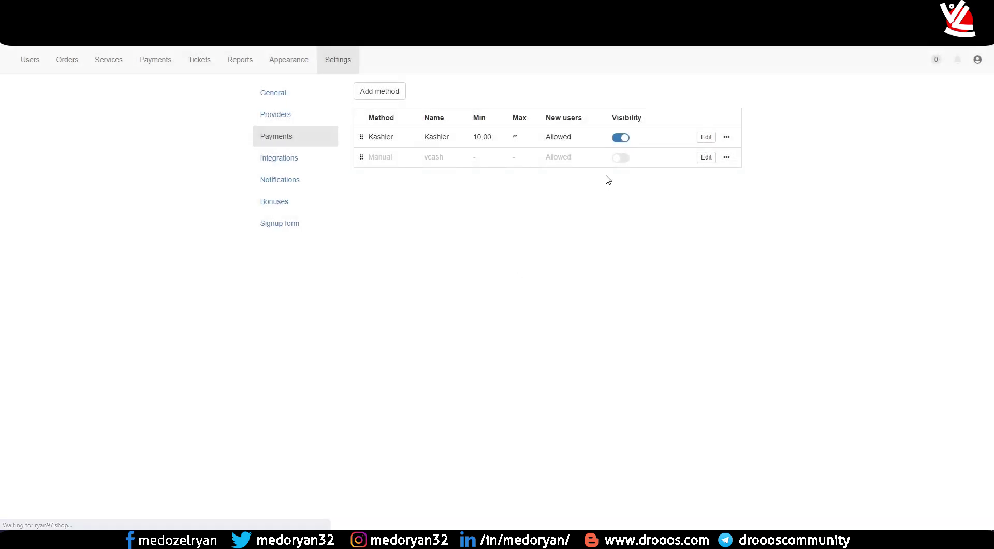
click(620, 158)
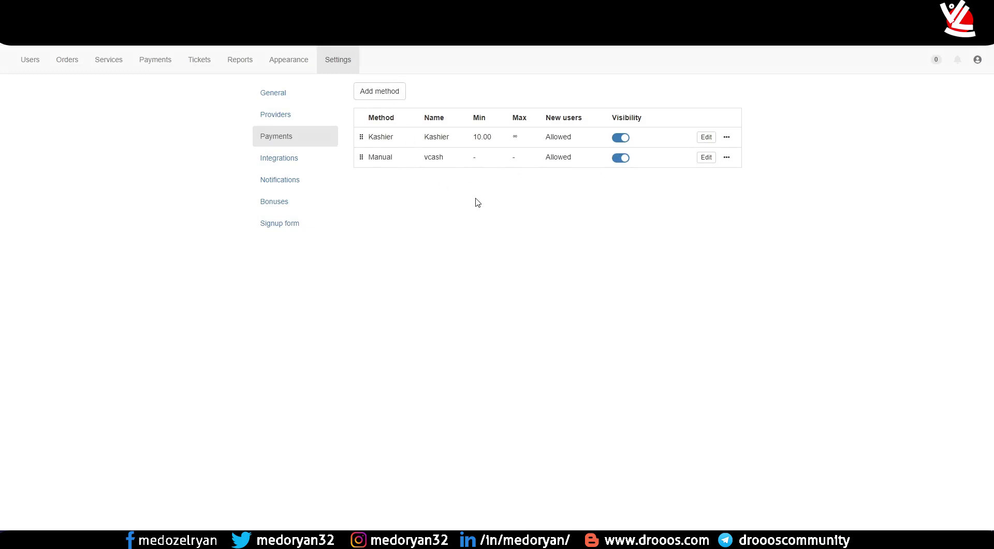
Review the integrations available for the panel and the user and staff notification settings
click(285, 160)
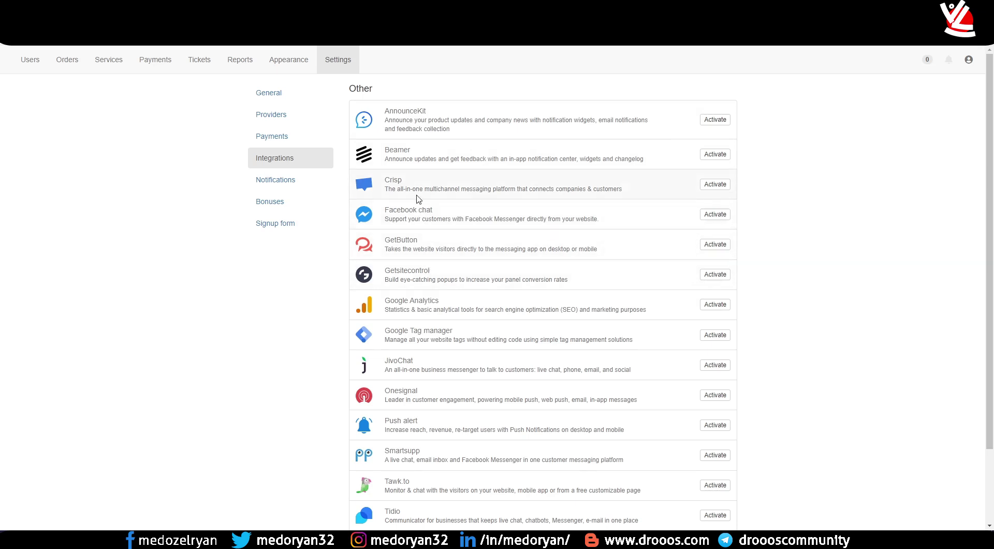
scroll(418, 199, down, 2)
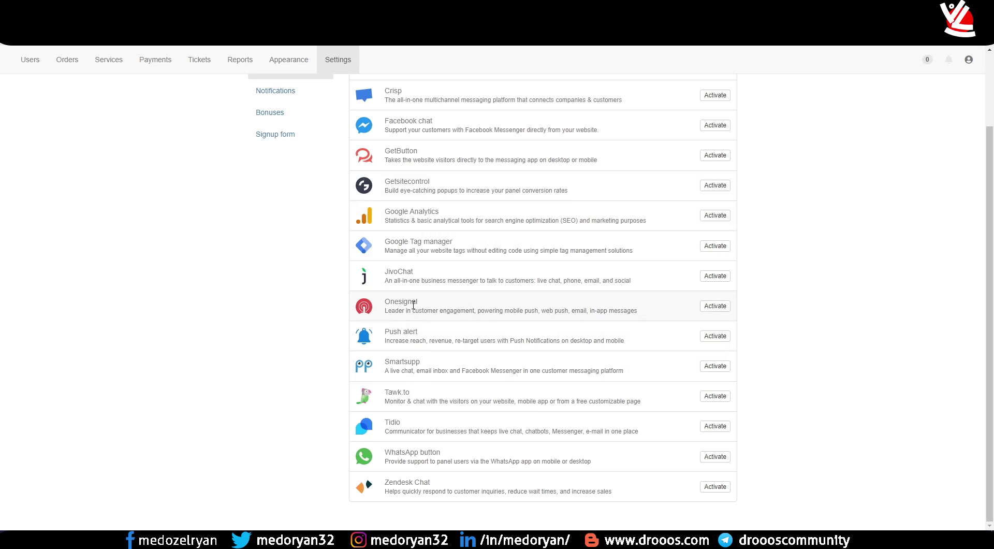
scroll(413, 305, up, 2)
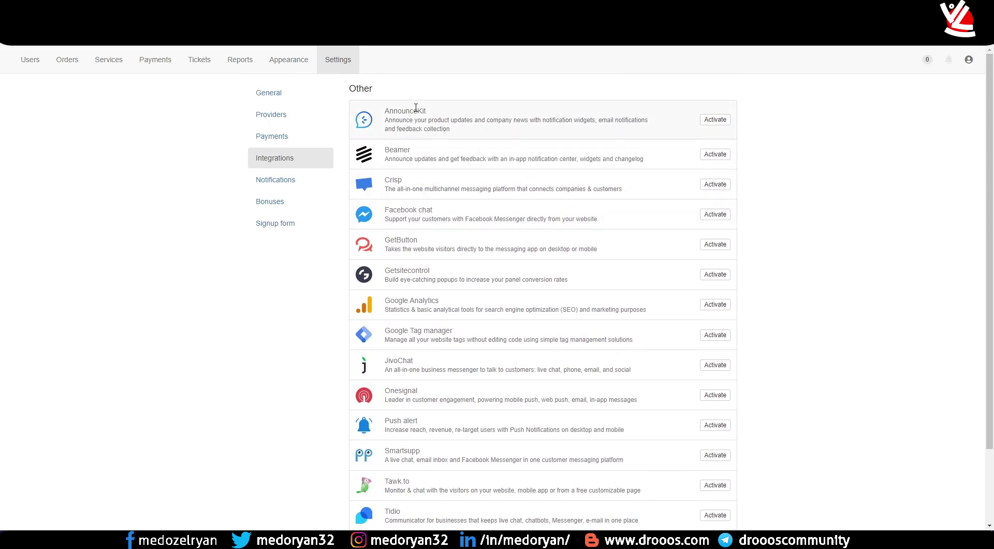
click(307, 184)
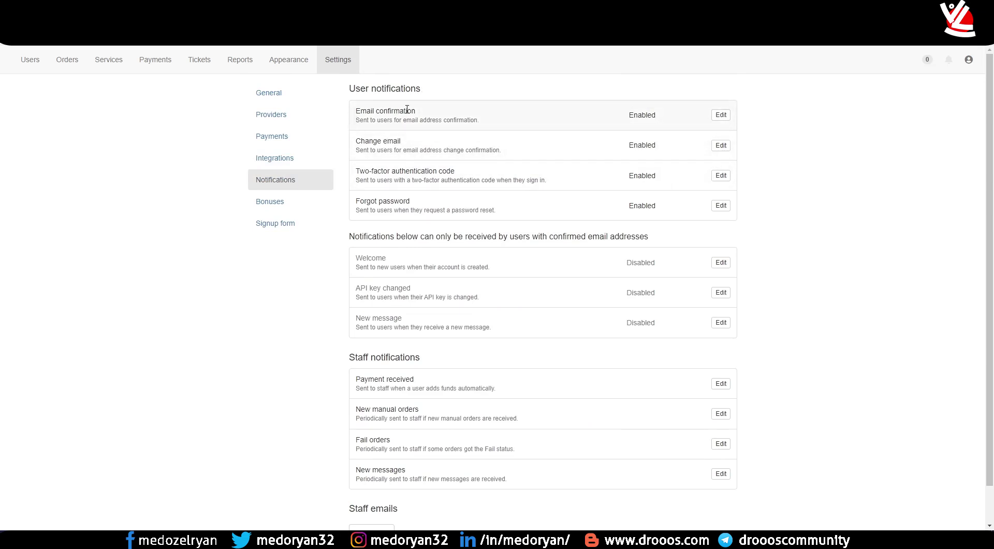
scroll(396, 197, down, 1)
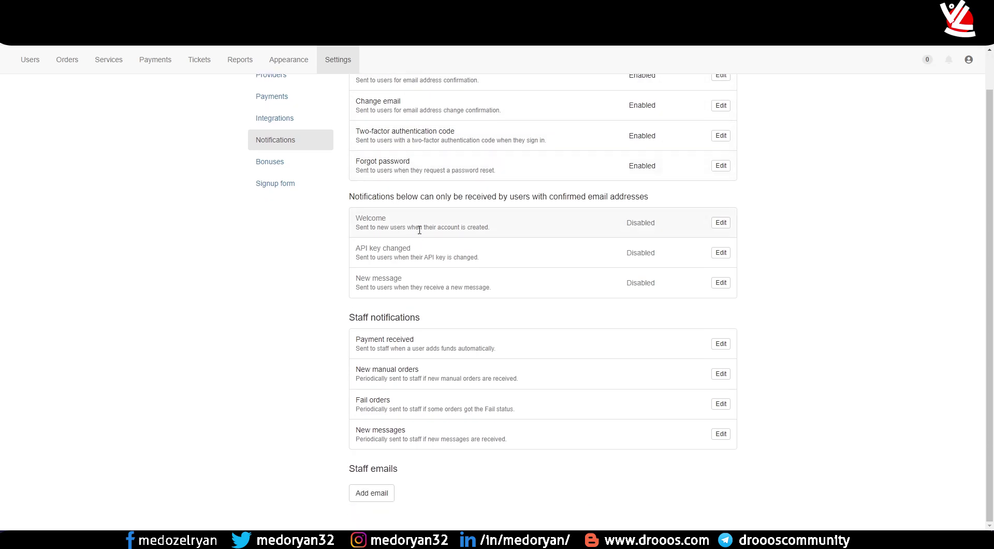
scroll(419, 229, up, 1)
Examine the new bonus form's amount, Kashier method, deposit and status fields, and close it without adding a bonus
click(299, 202)
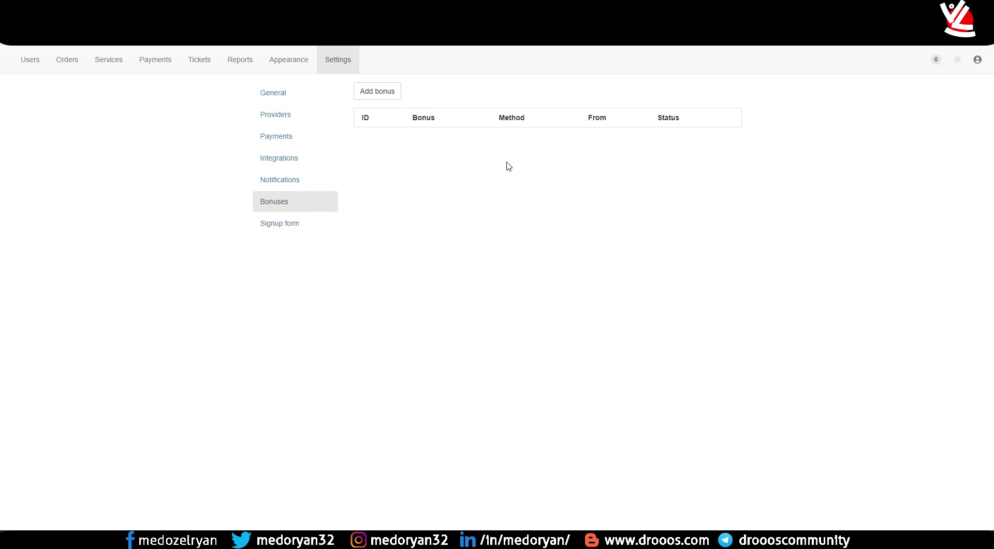
click(386, 93)
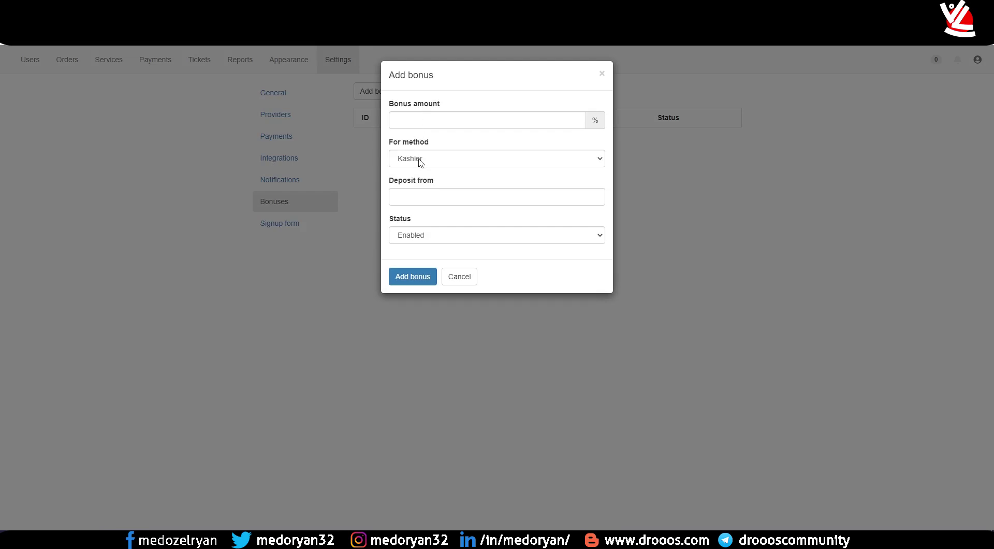
click(420, 162)
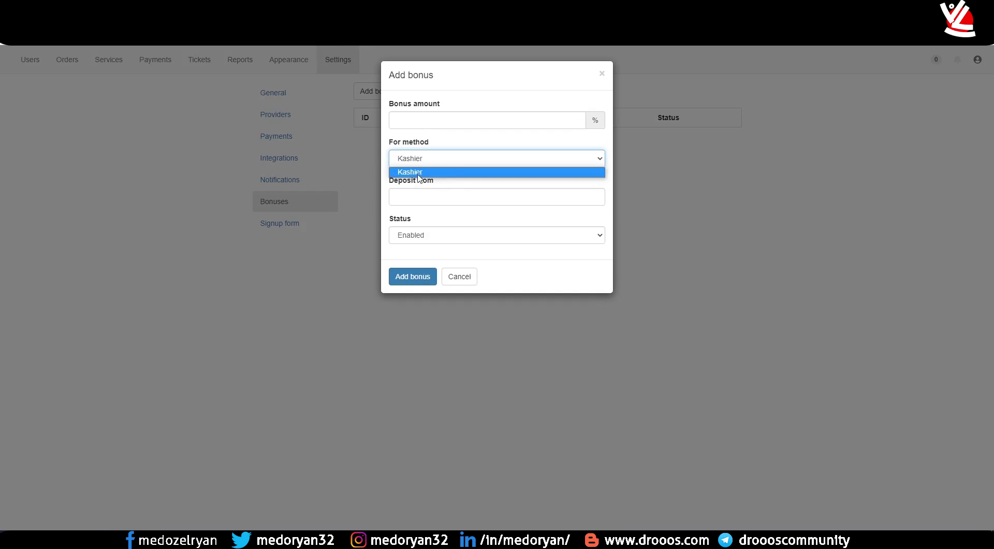
click(417, 173)
click(462, 118)
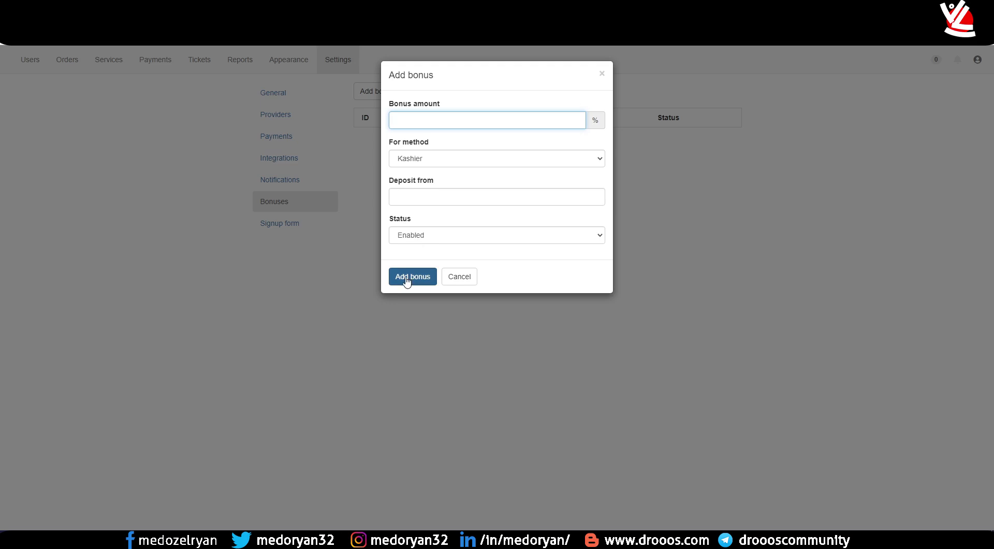
click(458, 277)
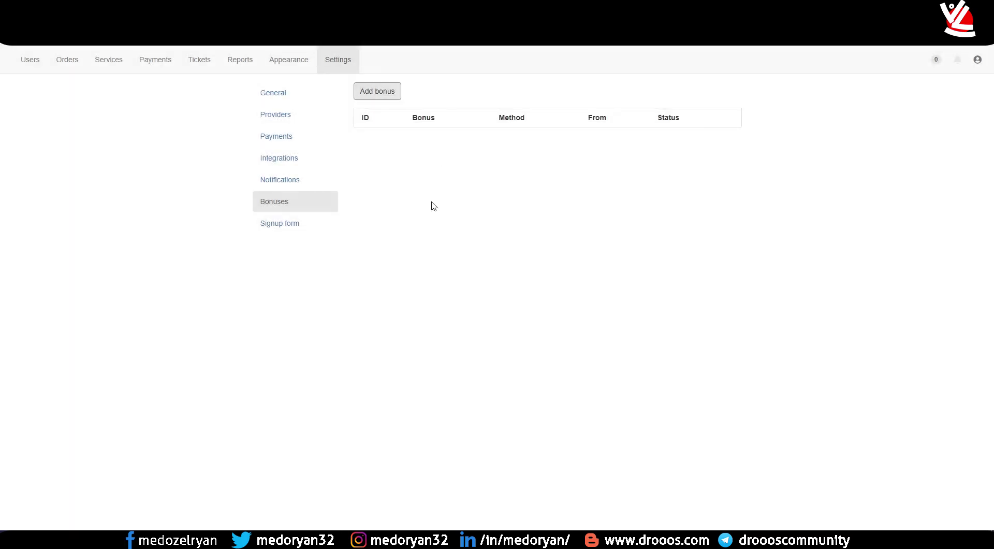
Add a required WhatsApp field to the panel's signup form
click(308, 228)
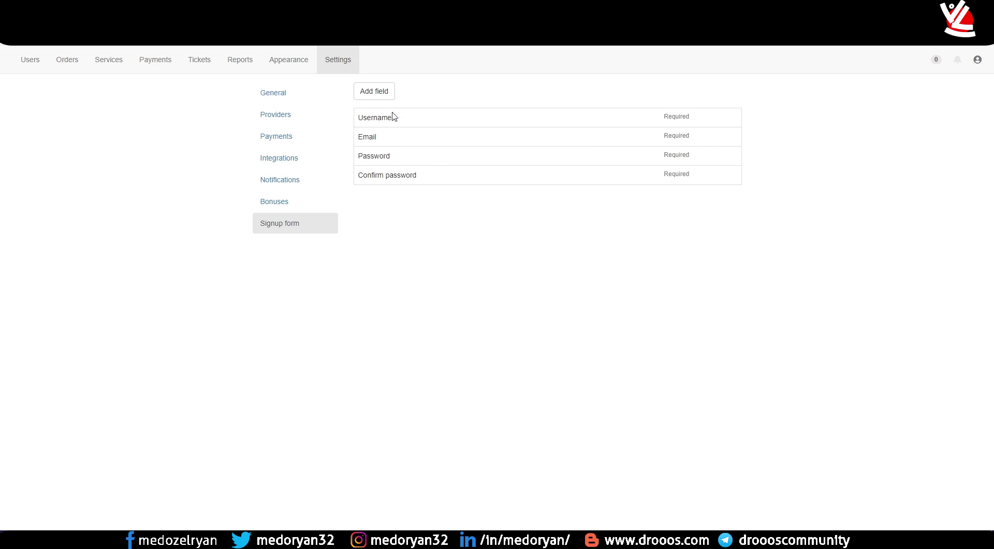
click(381, 93)
click(427, 124)
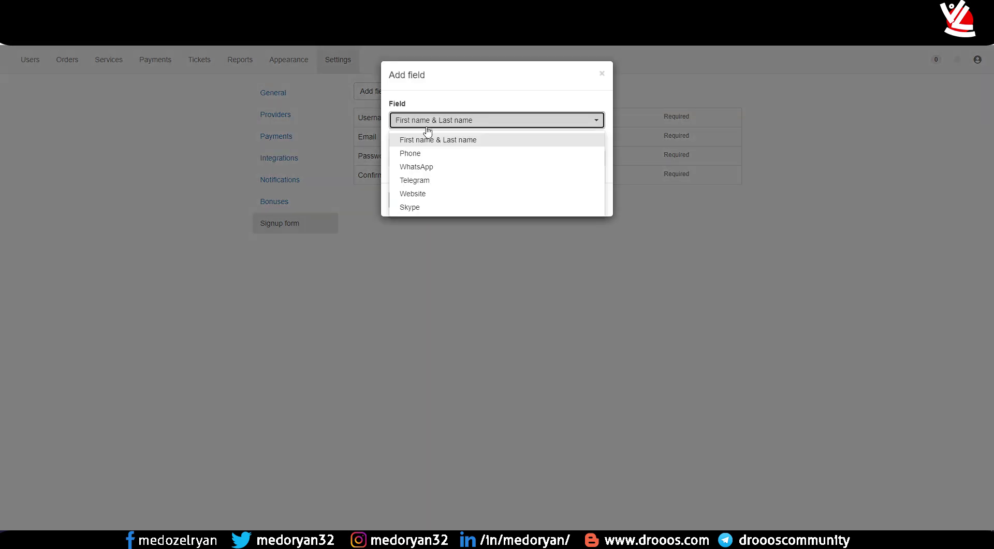
click(422, 166)
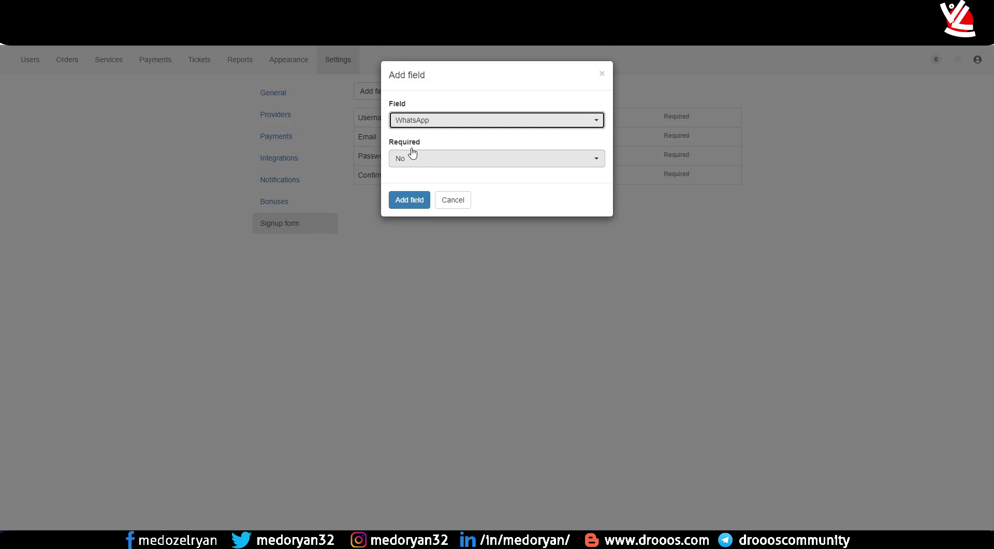
click(411, 159)
click(406, 188)
click(411, 202)
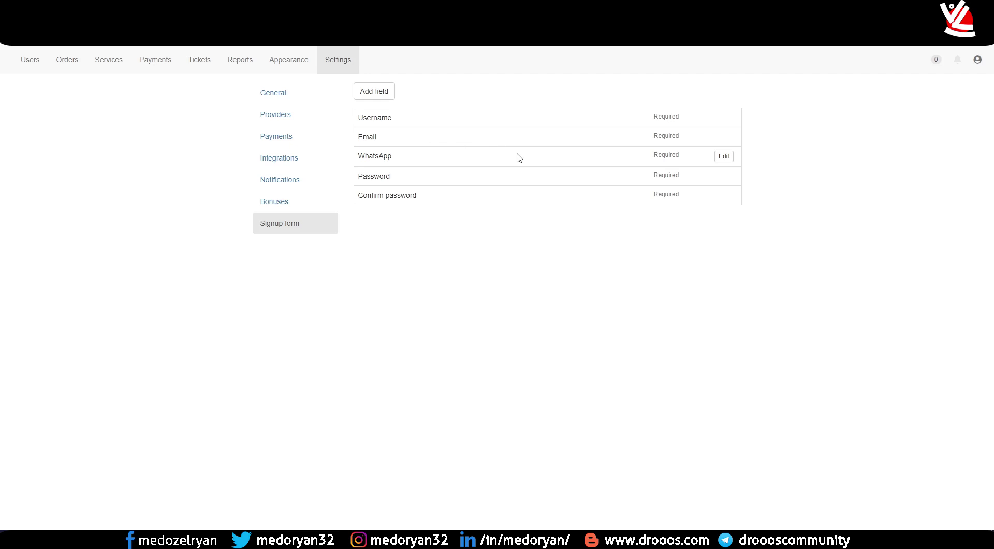
Start a service import on the panel's services page with followers-cheap.store as the provider
click(110, 65)
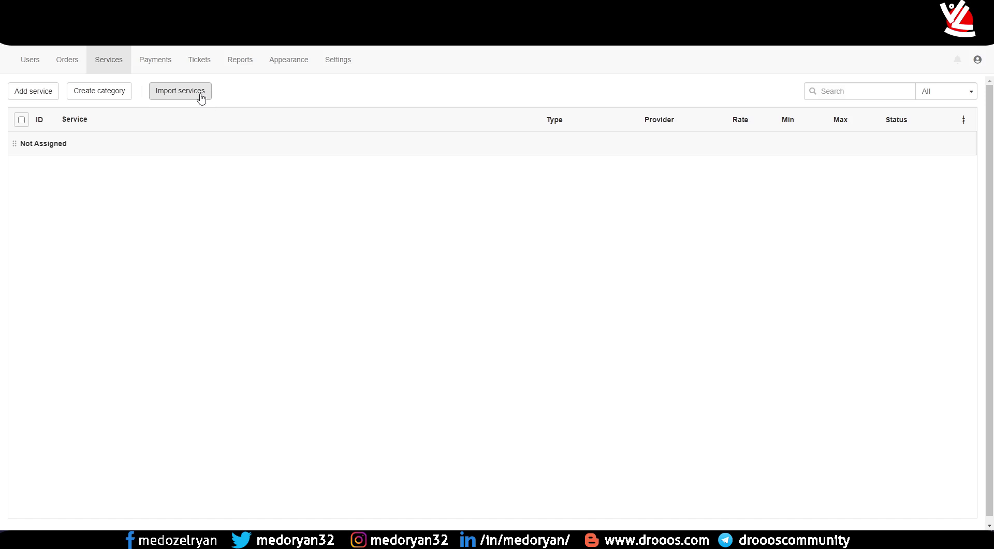
click(200, 94)
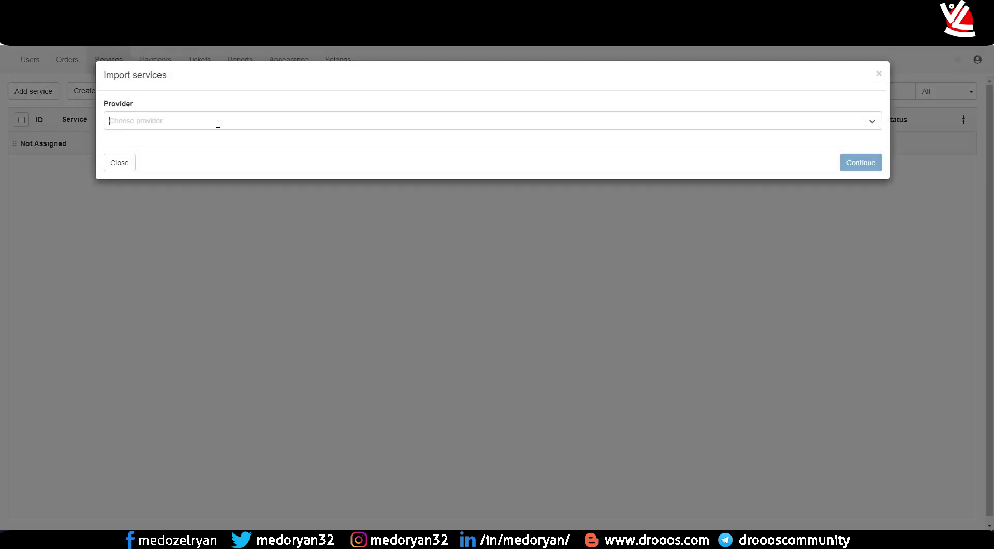
click(145, 124)
click(168, 141)
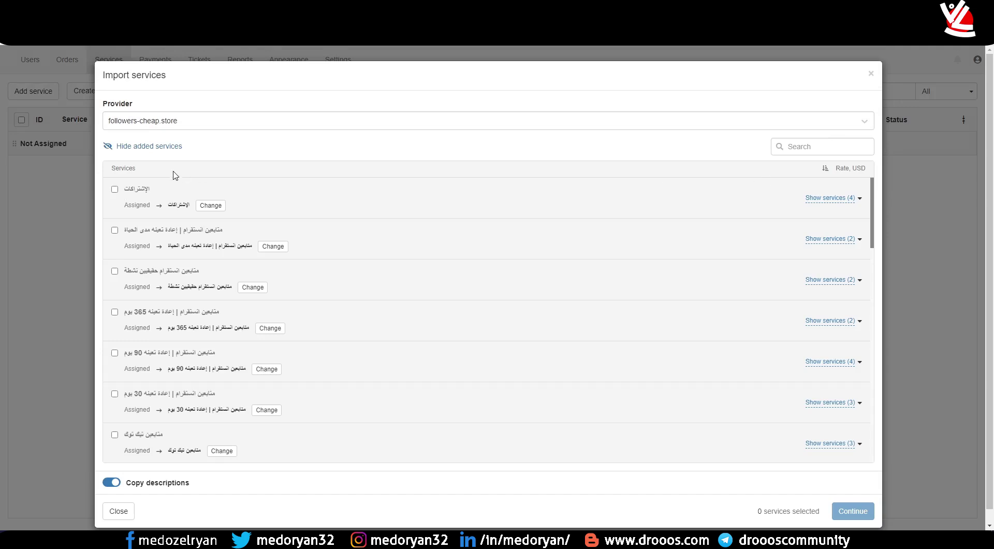
Select every service category for import from الإشتراكات down through the TikTok and Instagram groups to تعليقات انستقرام
click(115, 189)
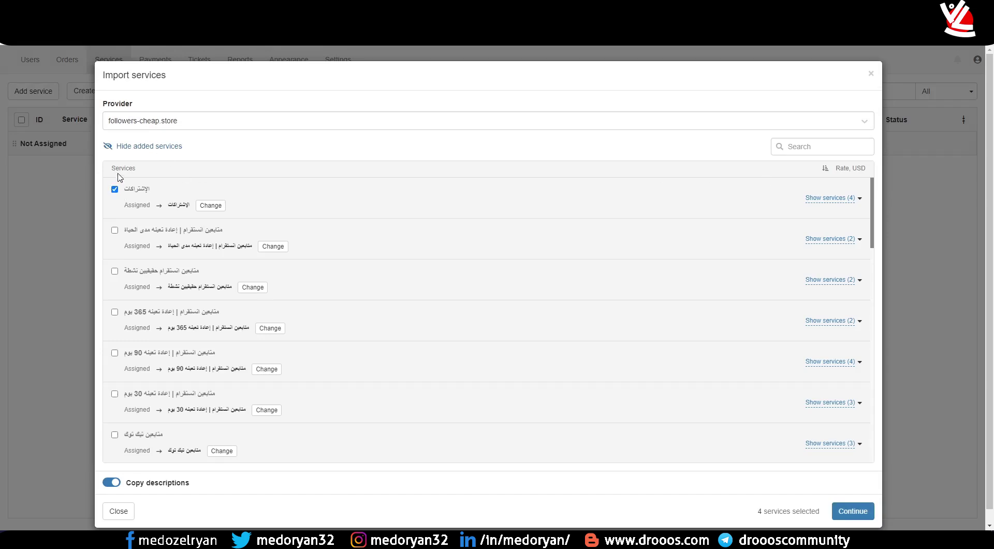
click(114, 230)
click(114, 271)
click(115, 312)
click(115, 352)
click(115, 393)
scroll(115, 363, down, 2)
click(115, 332)
click(114, 372)
click(114, 413)
scroll(119, 376, down, 3)
click(115, 298)
click(114, 339)
click(115, 381)
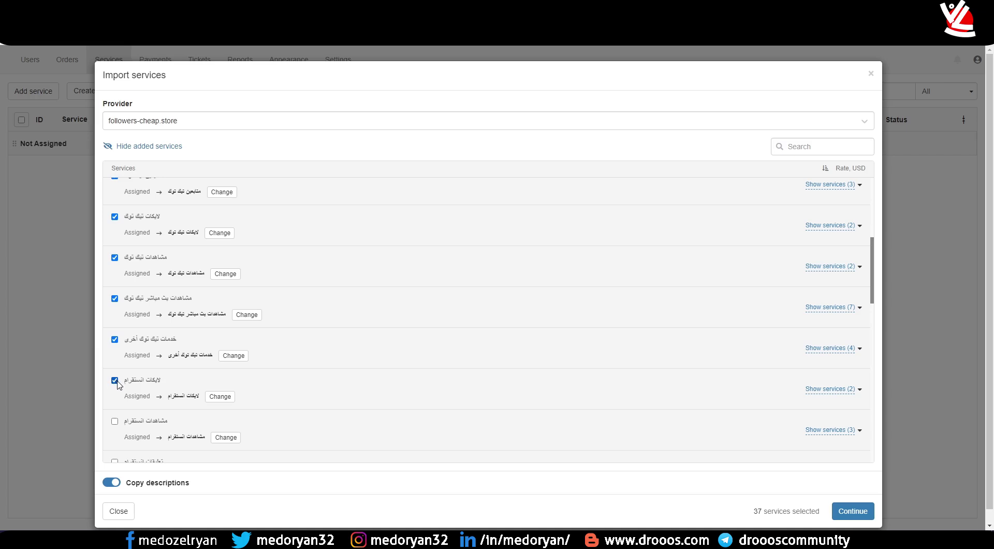
click(115, 421)
scroll(126, 412, down, 3)
click(114, 307)
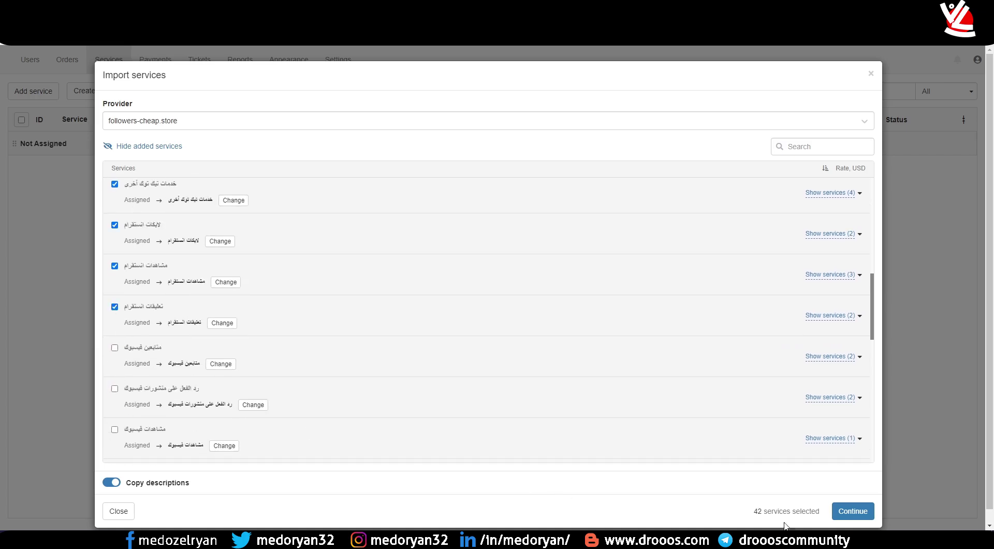
Raise the rates of all selected services by 10 percent with no fixed markup, and import them into the panel
click(852, 511)
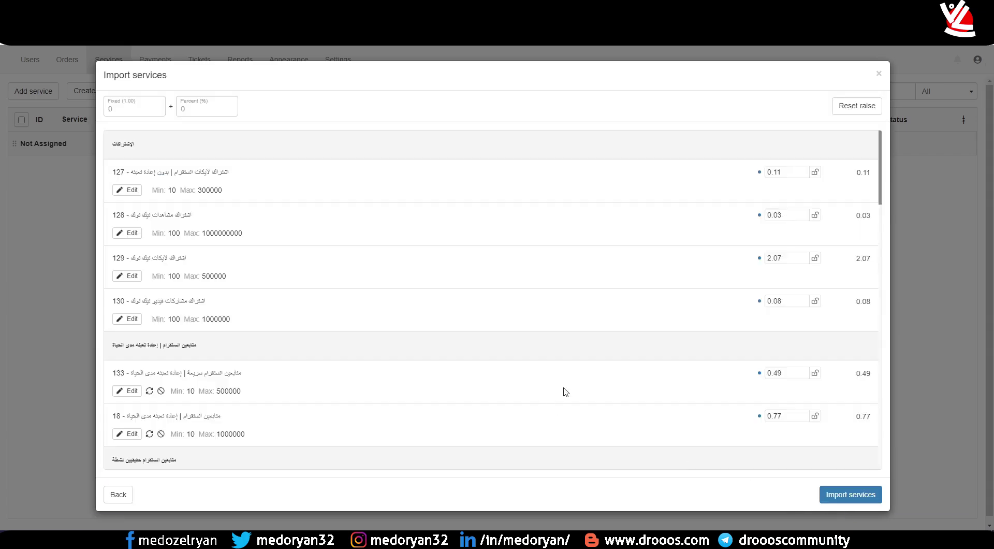
scroll(267, 306, down, 4)
scroll(276, 311, up, 4)
drag(783, 172, 768, 172)
click(781, 170)
click(192, 107)
click(127, 106)
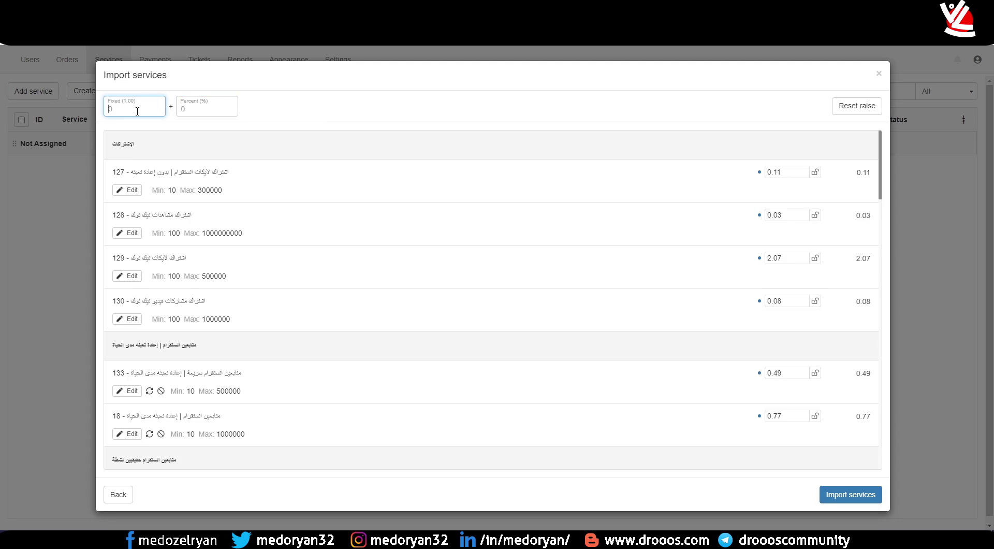
click(198, 109)
text(10)
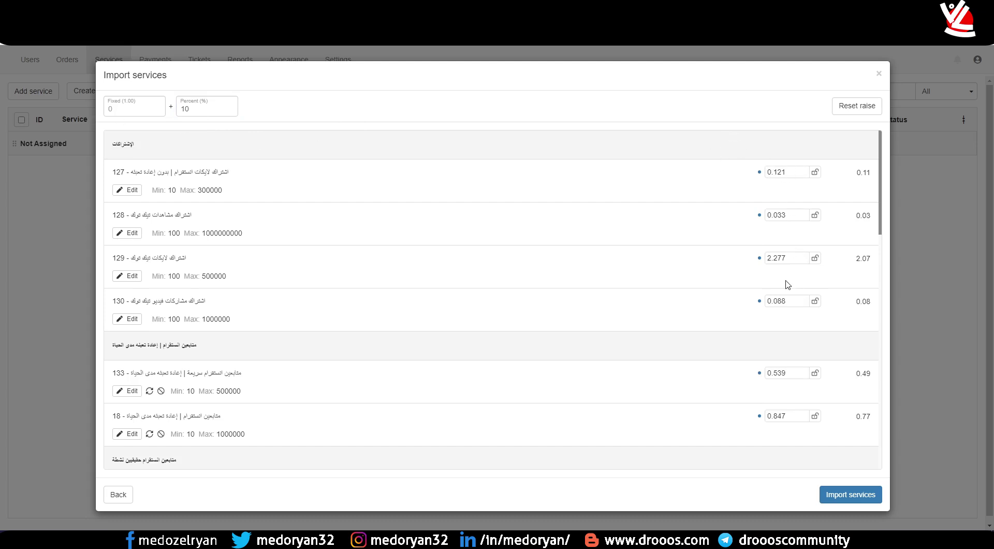
click(838, 489)
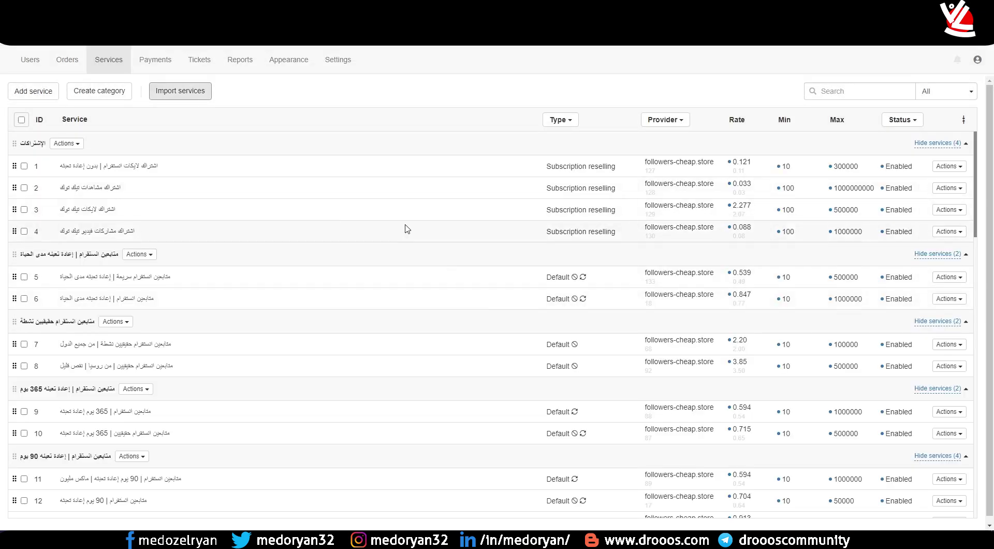
Review the imported services and their rates in the panel's service list and on the public services page of ryan97.shop
scroll(406, 228, down, 15)
scroll(401, 218, up, 10)
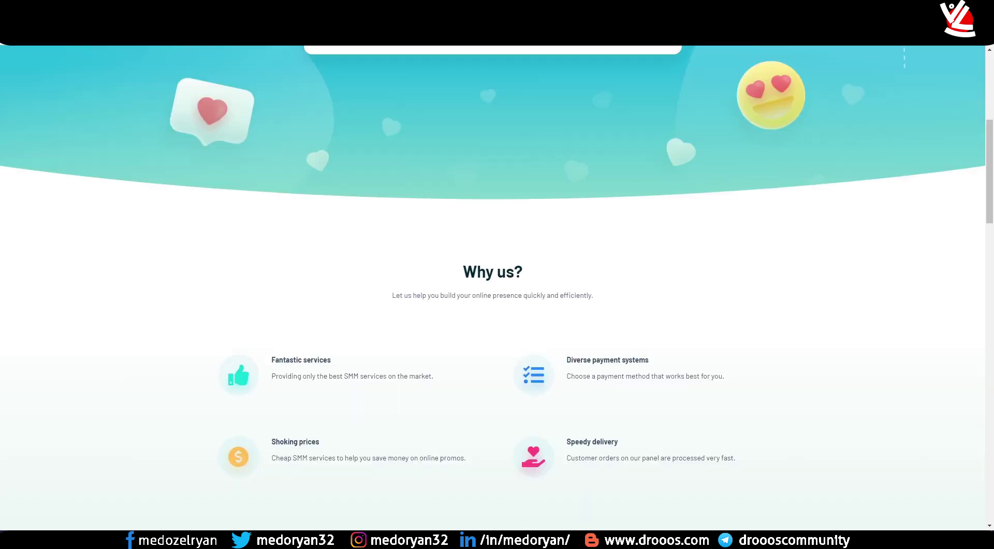
scroll(461, 209, up, 6)
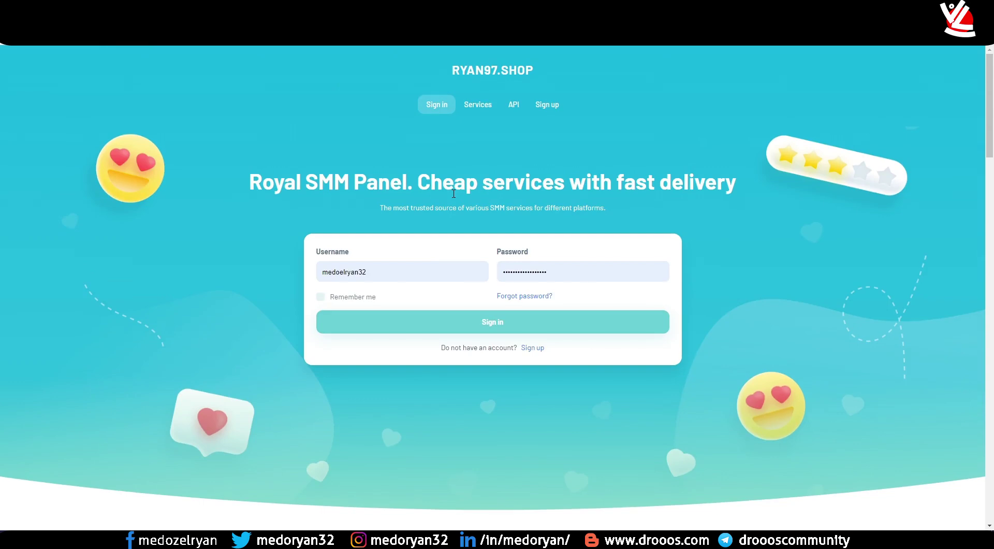
click(484, 110)
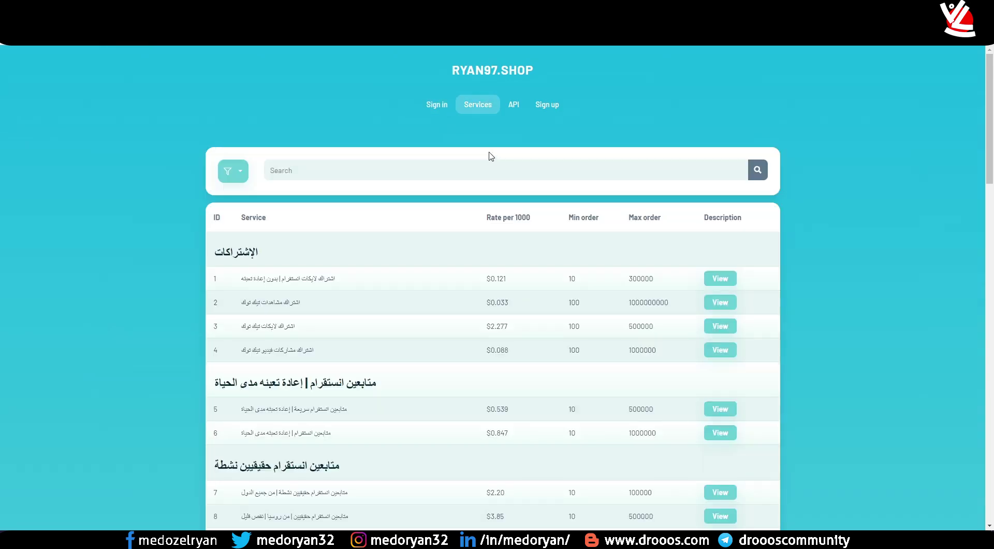
scroll(269, 235, down, 4)
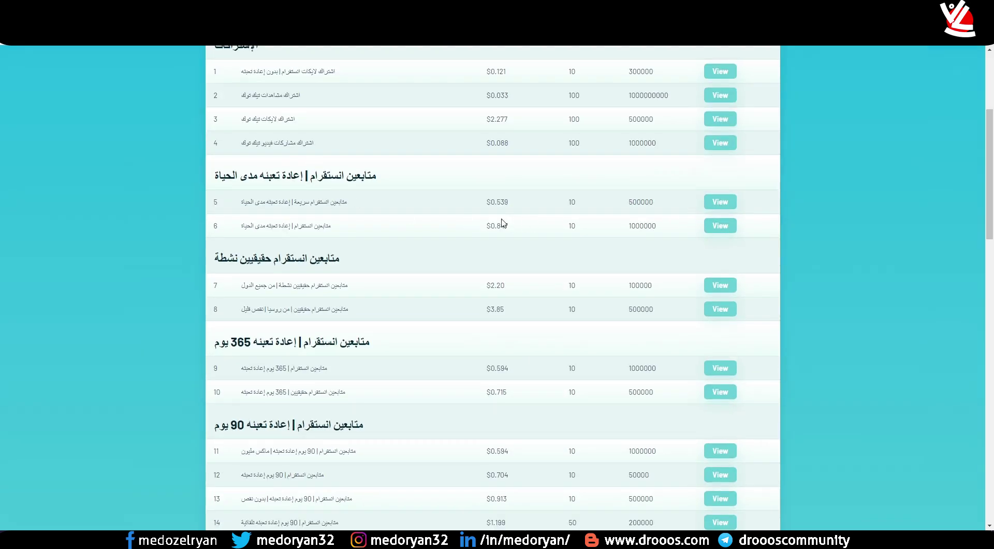
scroll(386, 216, down, 3)
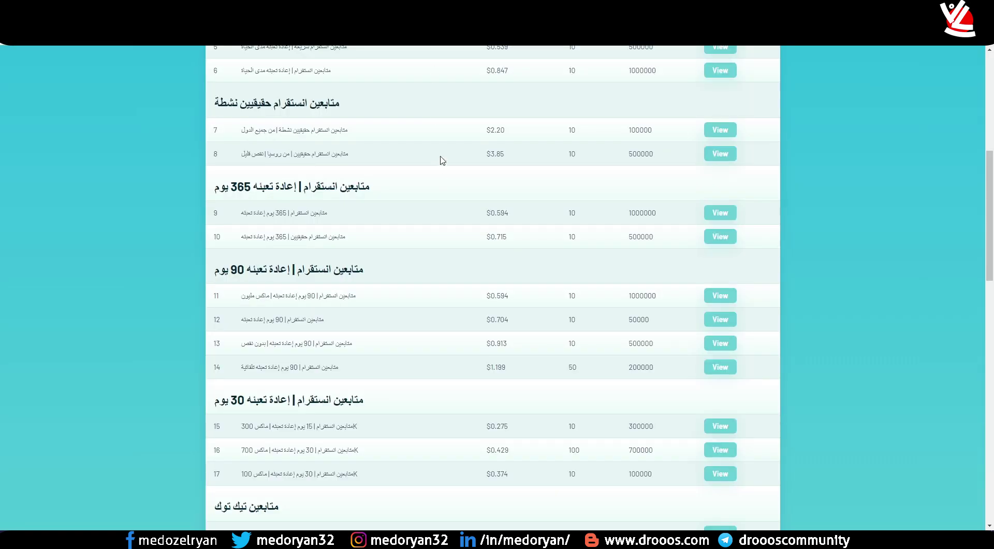
scroll(442, 160, up, 7)
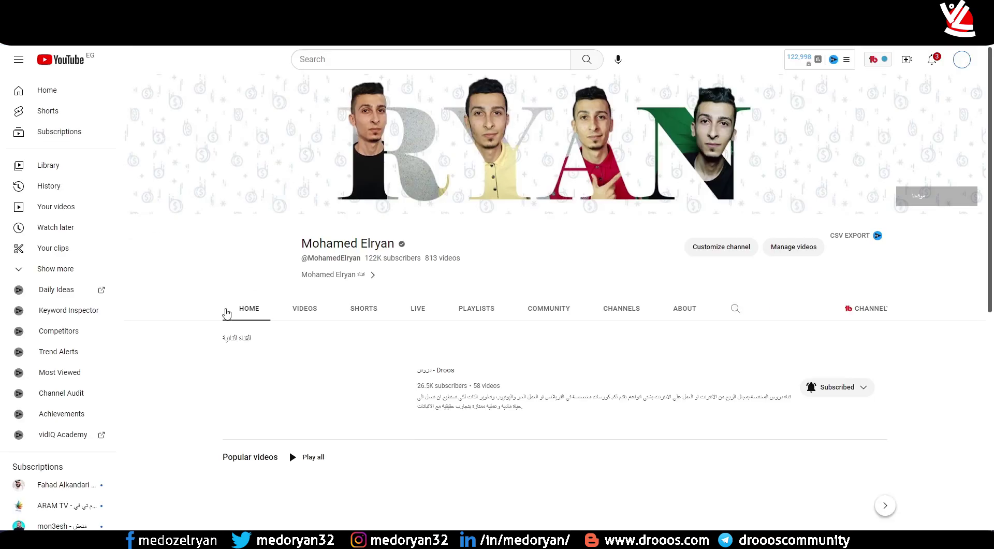
Switch to the YouTube channel page and collapse its navigation sidebar
click(18, 61)
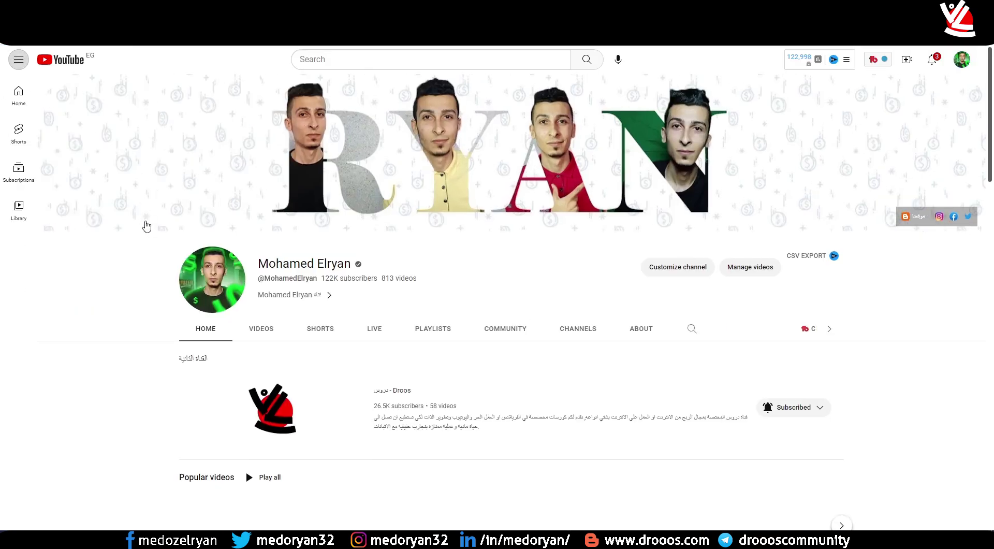